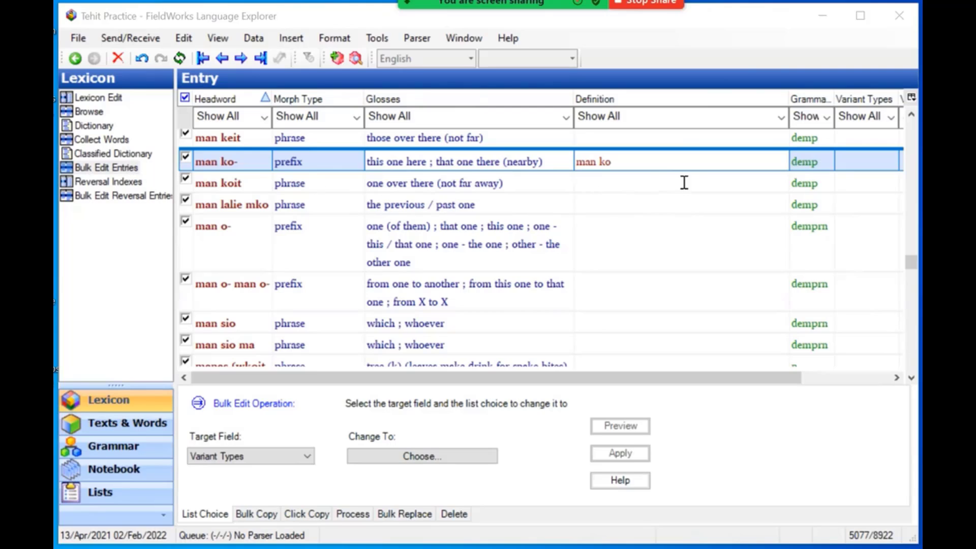
Add the Reversals field to the displayed columns and place it directly after Glosses
{"action": "left_click", "coordinate": [377, 39]}
{"action": "mouse_move", "coordinate": [385, 55]}
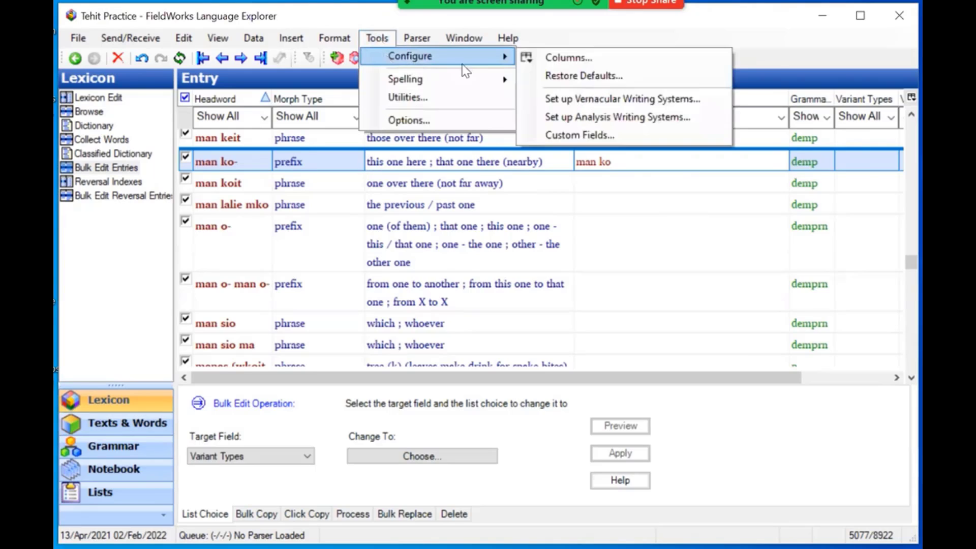
{"action": "left_click", "coordinate": [566, 61]}
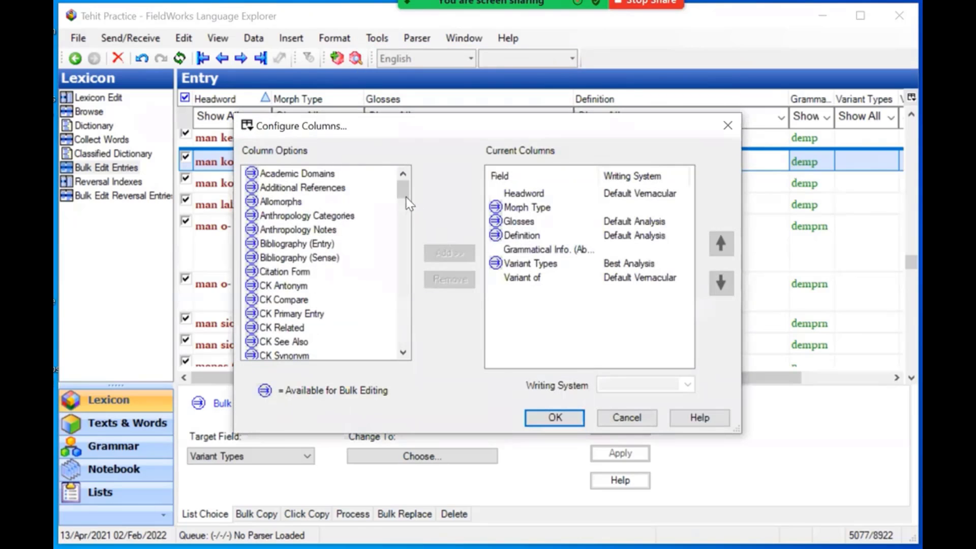
{"action": "left_click_drag", "start_coordinate": [407, 199], "coordinate": [410, 313]}
{"action": "left_click", "coordinate": [286, 286]}
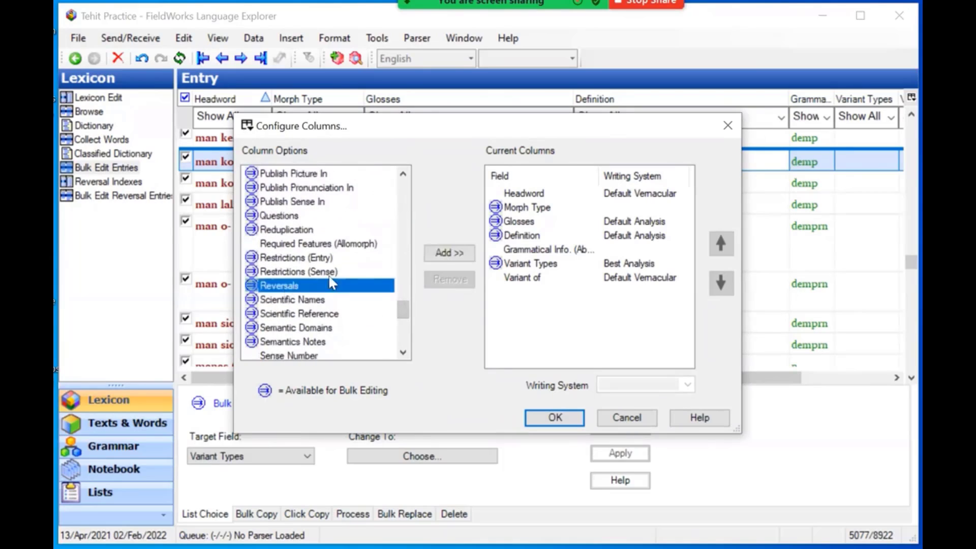
{"action": "left_click", "coordinate": [444, 257]}
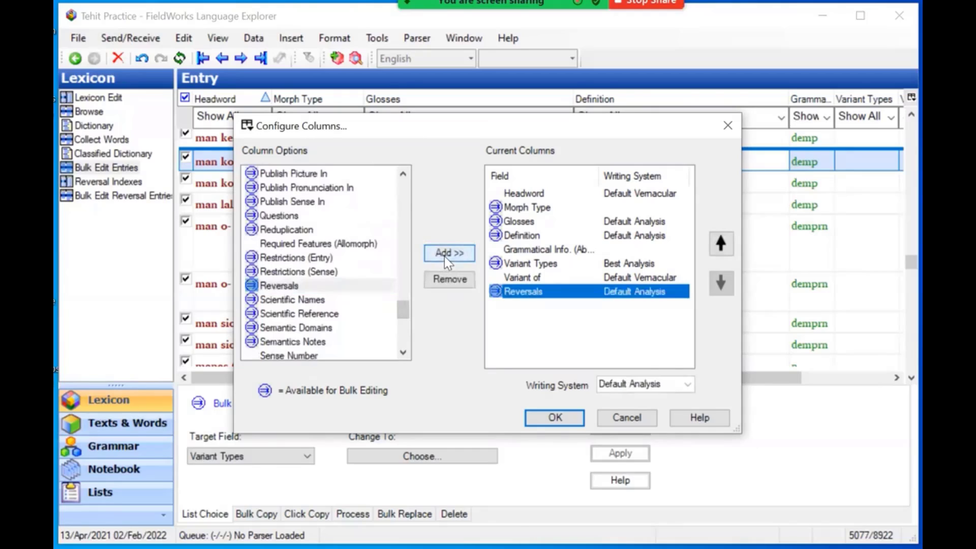
{"action": "left_click", "coordinate": [721, 245]}
{"action": "left_click", "coordinate": [720, 245]}
{"action": "left_click", "coordinate": [720, 245]}
{"action": "left_click", "coordinate": [720, 245]}
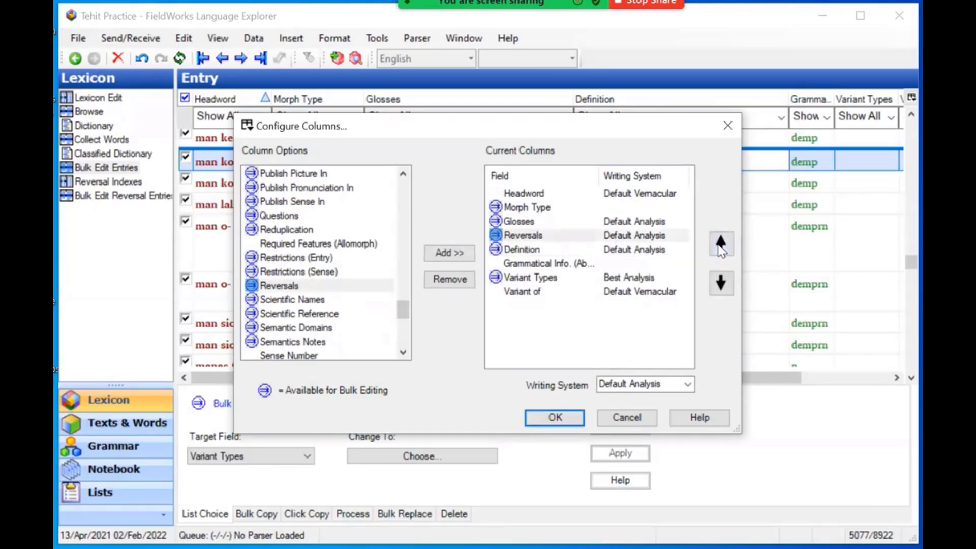
Set the writing system of both the Glosses and Reversals columns to English and apply the column configuration
{"action": "left_click", "coordinate": [651, 223]}
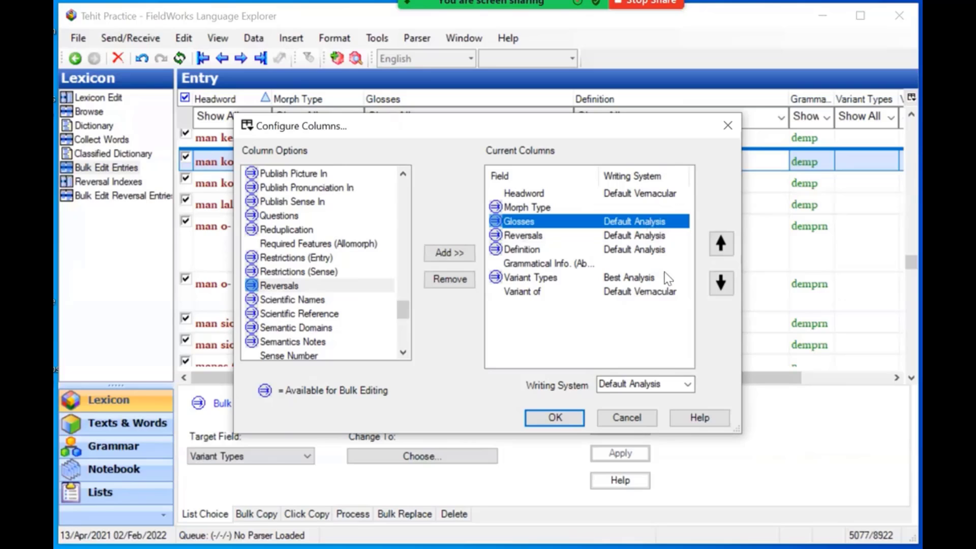
{"action": "left_click", "coordinate": [687, 384]}
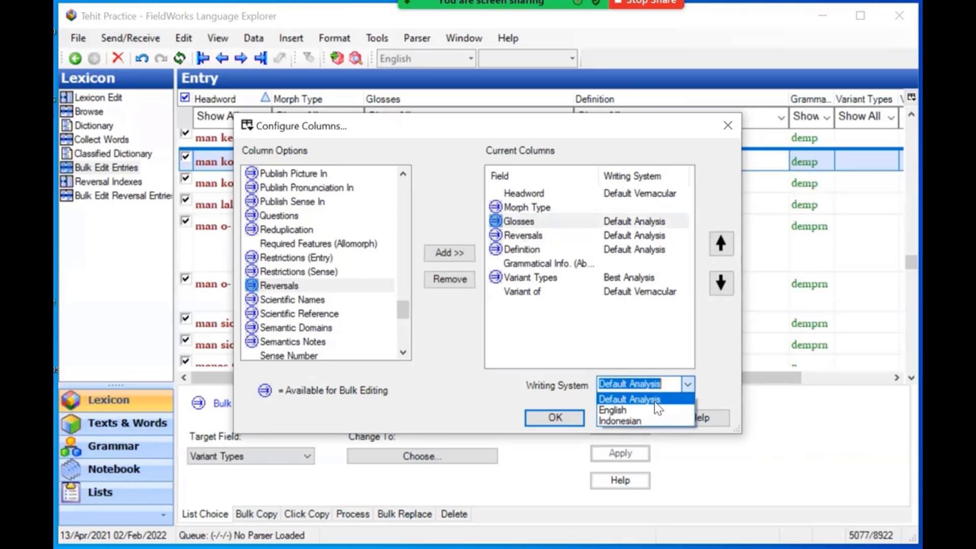
{"action": "left_click", "coordinate": [625, 411]}
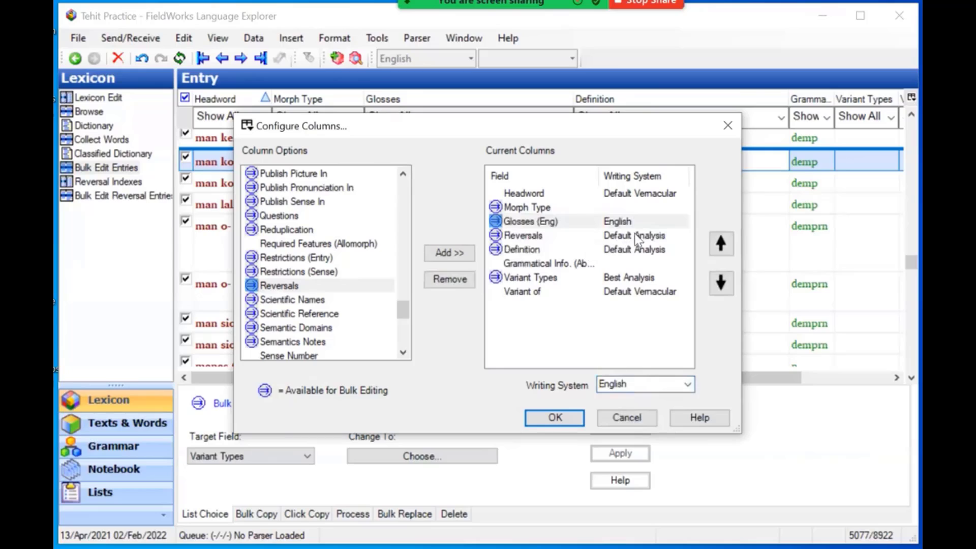
{"action": "left_click", "coordinate": [658, 237]}
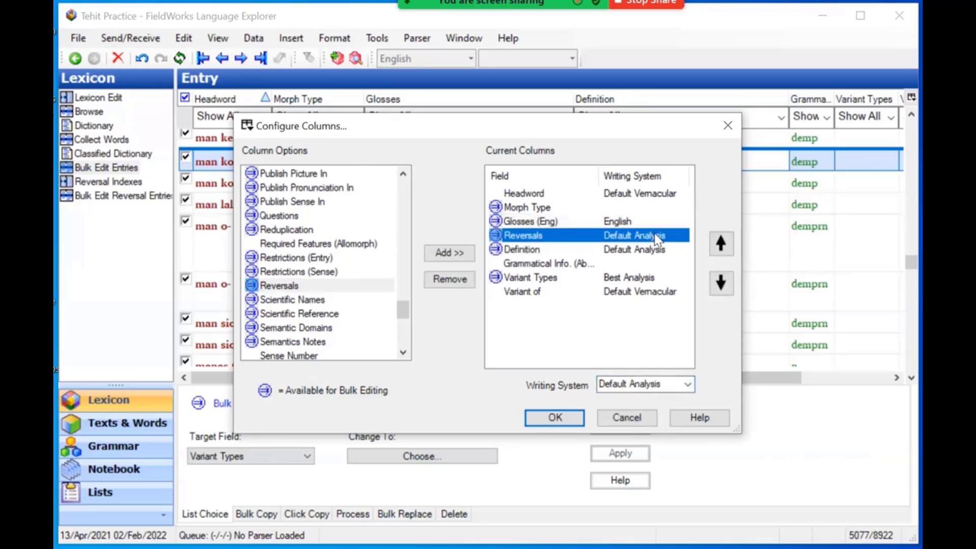
{"action": "left_click", "coordinate": [688, 384]}
{"action": "left_click", "coordinate": [630, 410]}
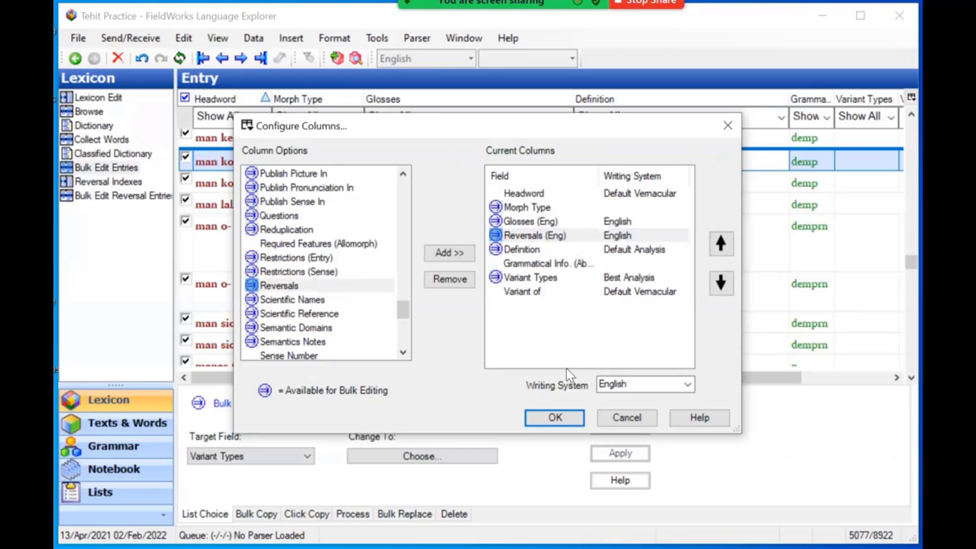
{"action": "left_click", "coordinate": [555, 419]}
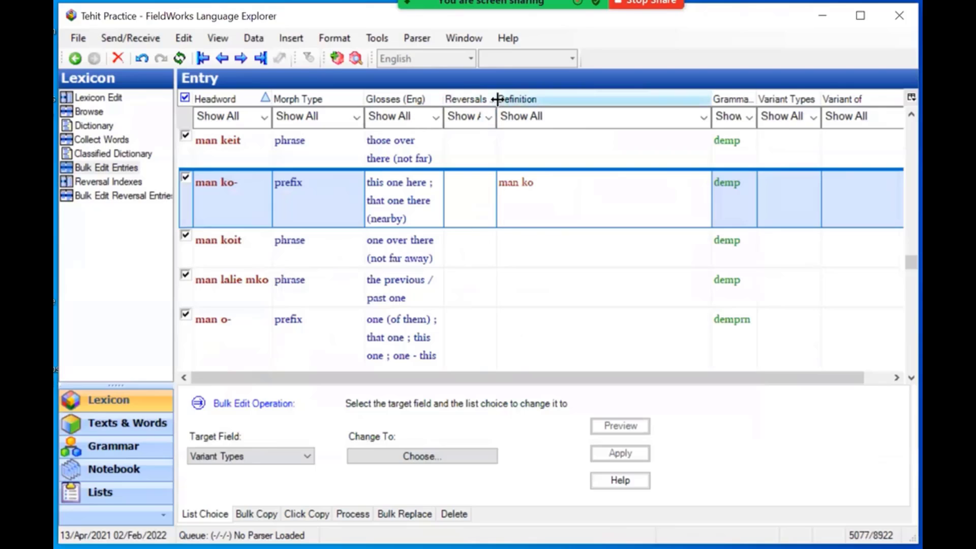
Widen the Reversals (Eng) and Glosses (Eng) columns in the entry table
{"action": "left_click_drag", "start_coordinate": [497, 99], "coordinate": [569, 99]}
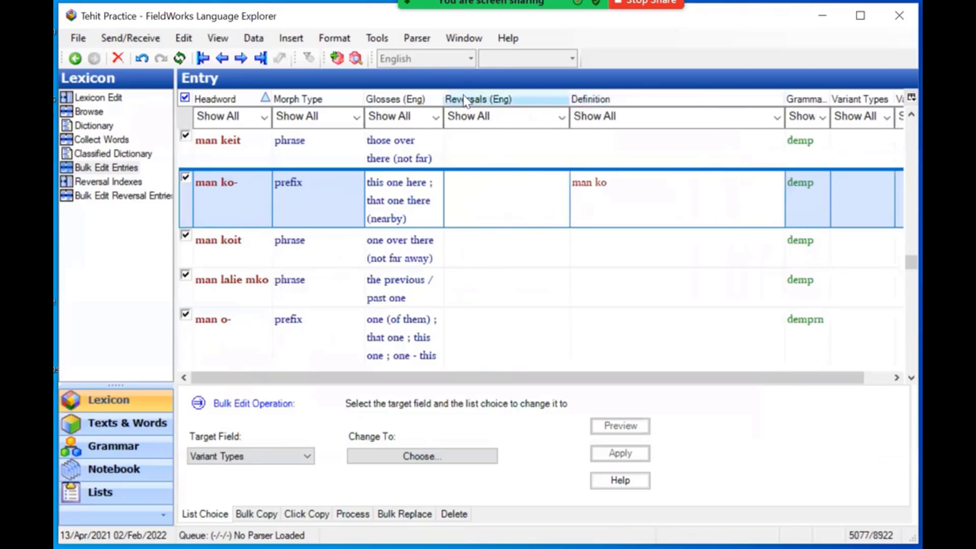
{"action": "left_click_drag", "start_coordinate": [444, 99], "coordinate": [507, 99]}
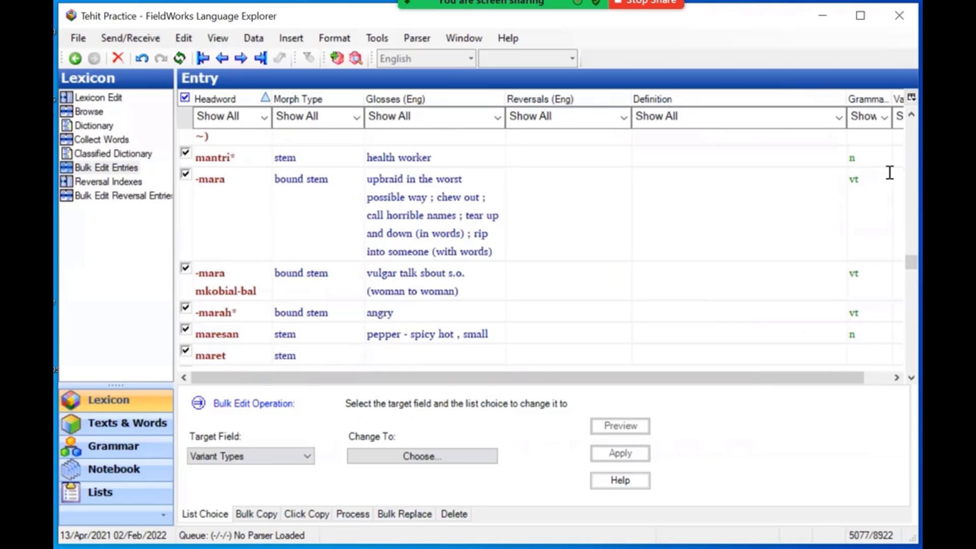
Examine the morph types and English glosses of the entries from "-mara" back up to "man koit"
{"action": "left_click", "coordinate": [911, 116]}
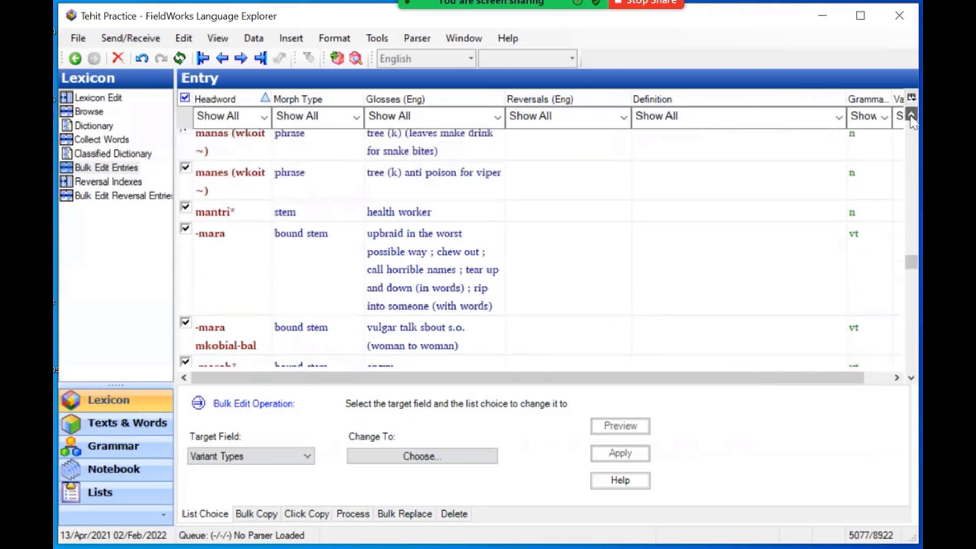
{"action": "left_click", "coordinate": [911, 116]}
{"action": "left_click", "coordinate": [911, 116]}
{"action": "left_click", "coordinate": [911, 116]}
{"action": "left_click", "coordinate": [911, 115]}
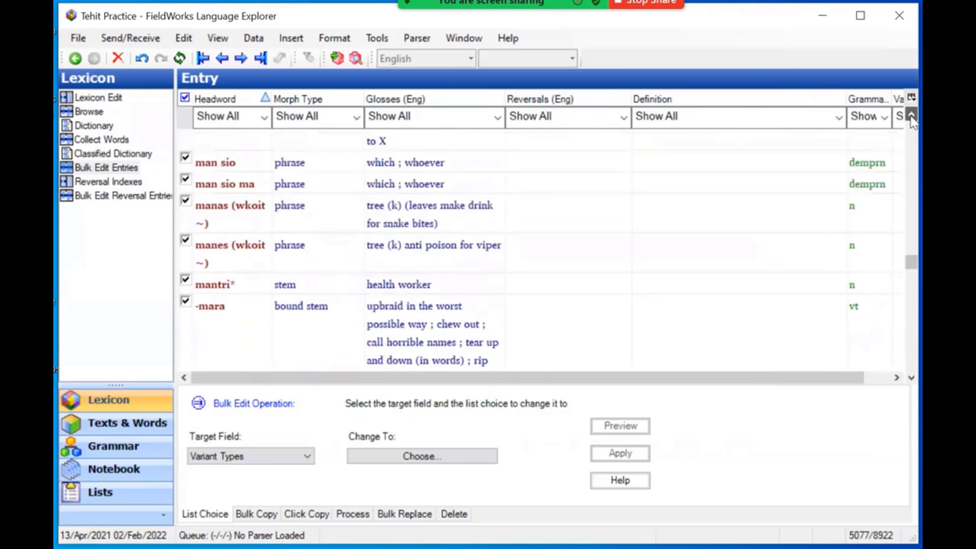
{"action": "left_click", "coordinate": [911, 116]}
{"action": "left_click", "coordinate": [911, 116]}
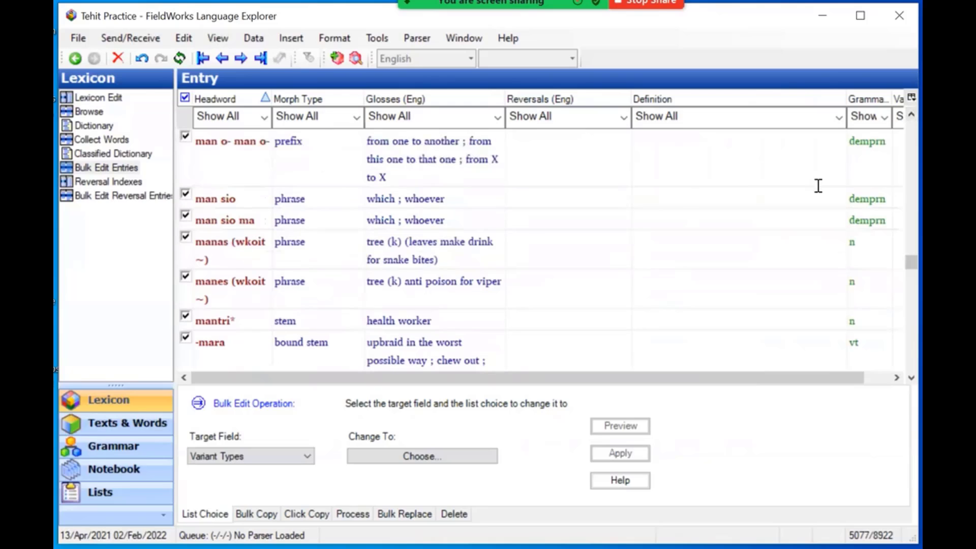
{"action": "left_click", "coordinate": [911, 116]}
{"action": "left_click", "coordinate": [912, 116]}
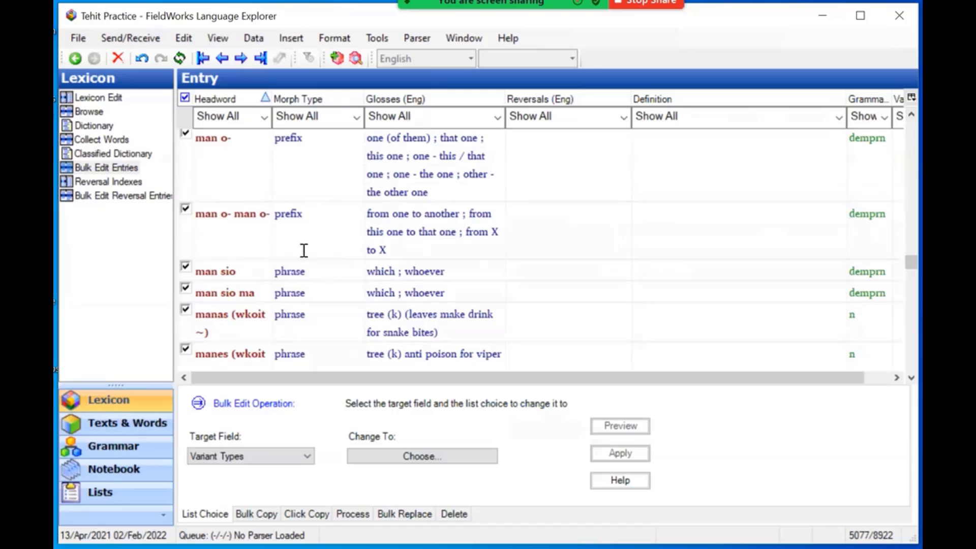
{"action": "left_click", "coordinate": [911, 116]}
{"action": "left_click", "coordinate": [912, 117]}
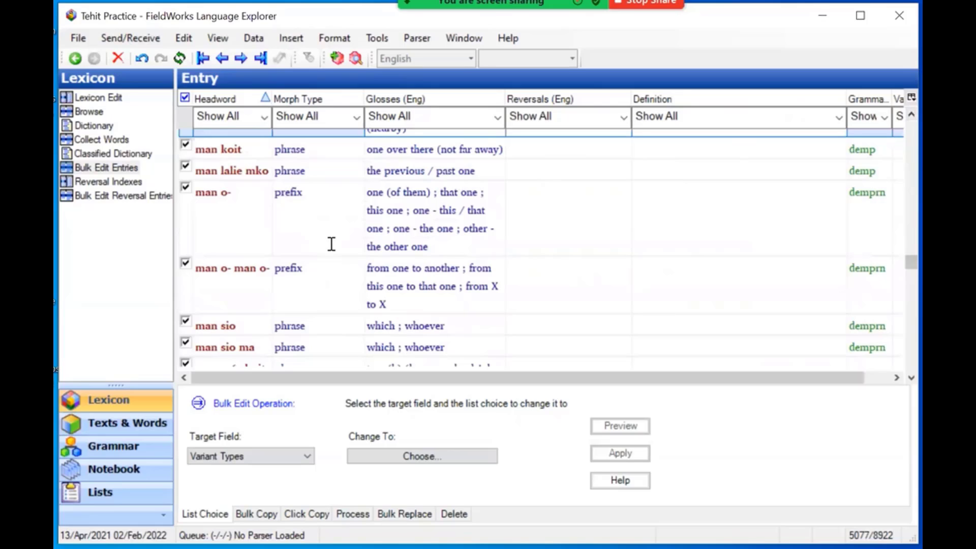
Open the item chooser for the Morph Type filter, display usage figures, and review the usage of each type
{"action": "left_click", "coordinate": [358, 120]}
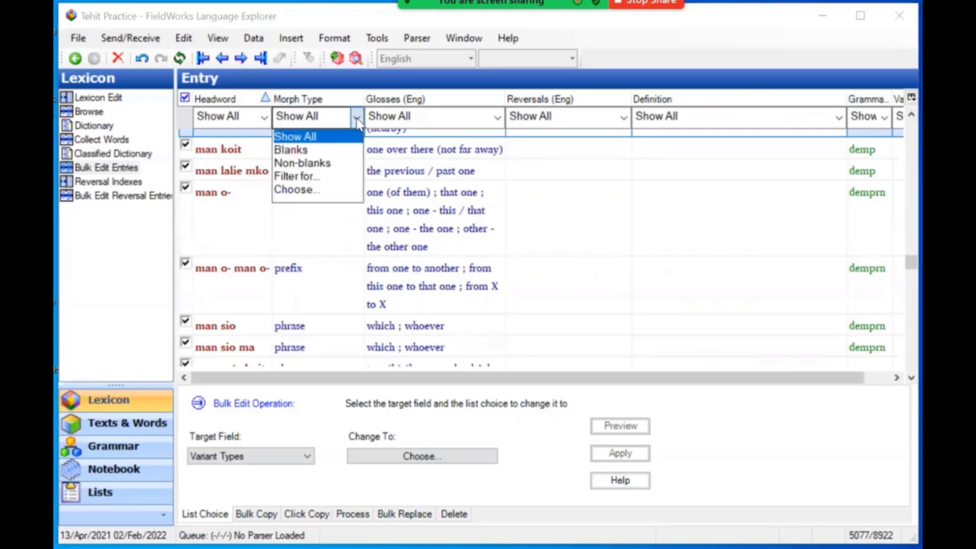
{"action": "left_click", "coordinate": [304, 192]}
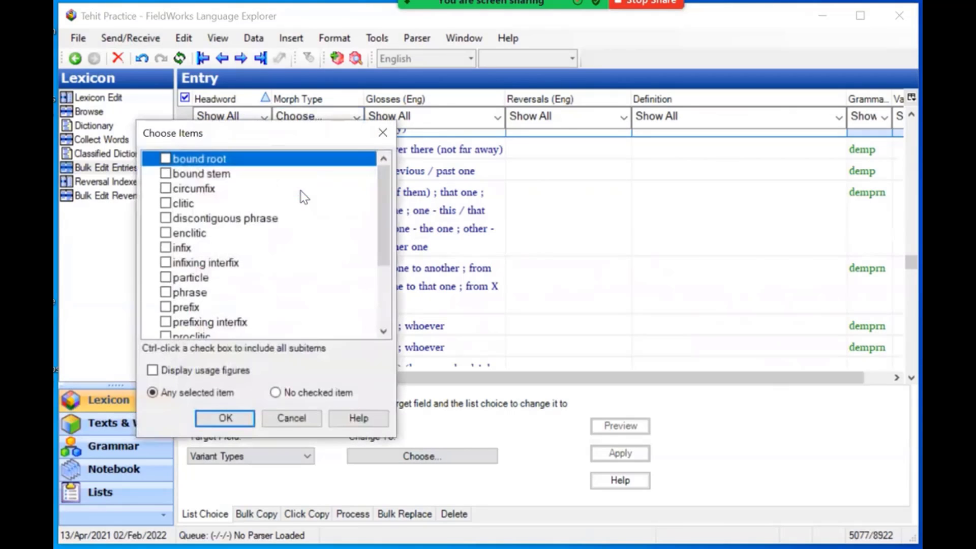
{"action": "left_click_drag", "start_coordinate": [381, 228], "coordinate": [381, 290]}
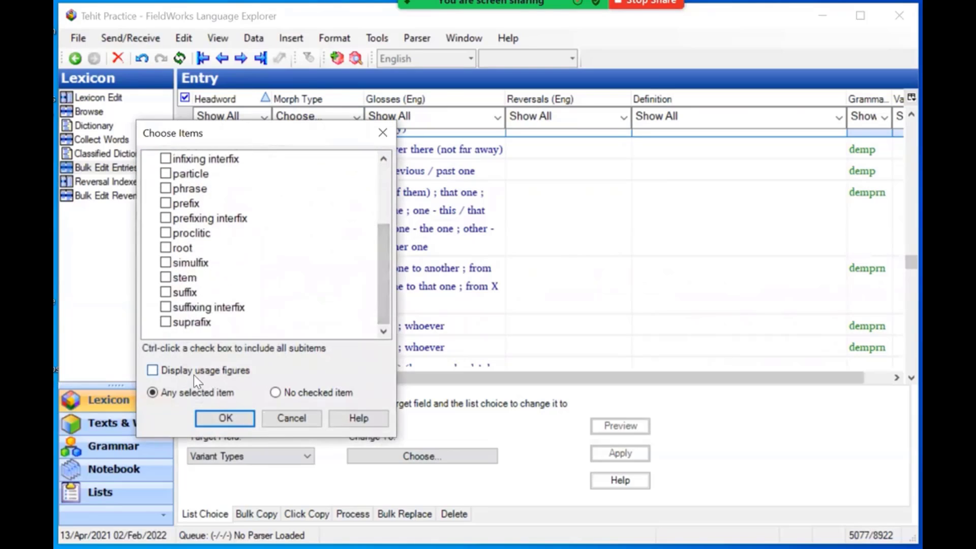
{"action": "left_click", "coordinate": [152, 370]}
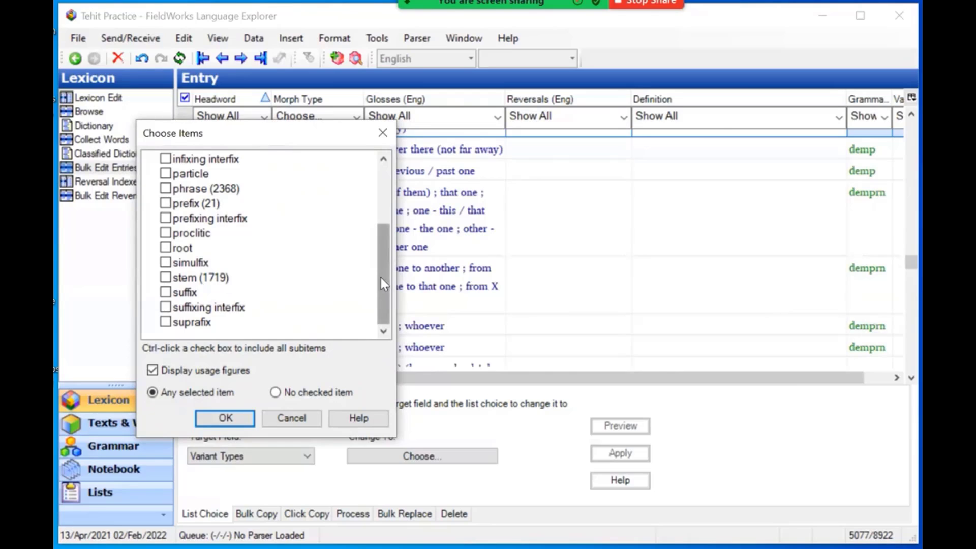
{"action": "left_click_drag", "start_coordinate": [380, 277], "coordinate": [395, 198]}
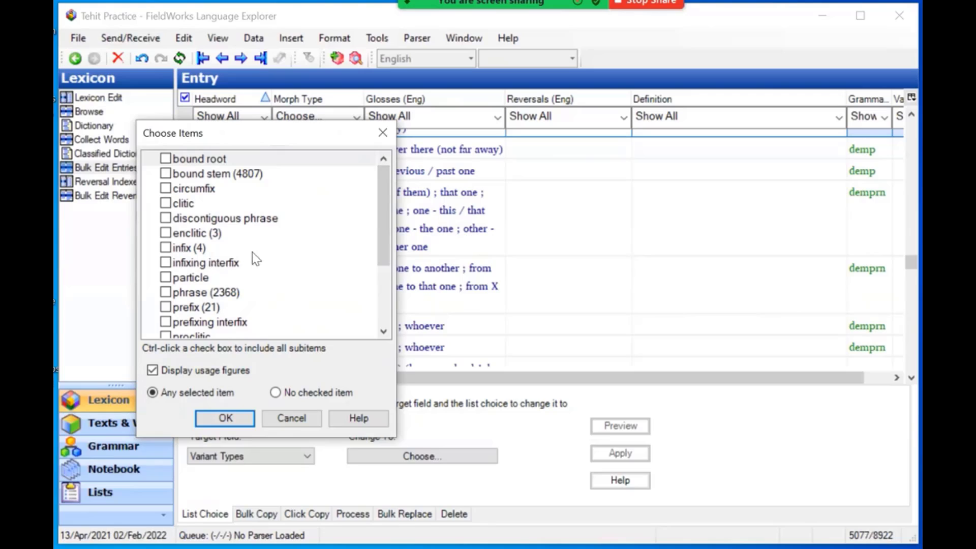
Filter the entries to those whose morph type is either bound stem or stem
{"action": "left_click", "coordinate": [165, 174]}
{"action": "left_click_drag", "start_coordinate": [389, 231], "coordinate": [389, 290]}
{"action": "left_click", "coordinate": [165, 277]}
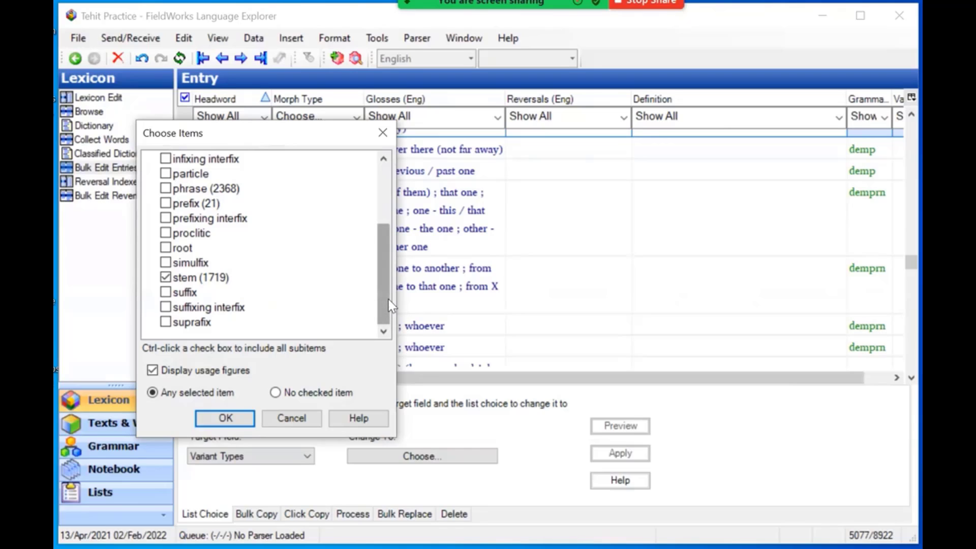
{"action": "left_click_drag", "start_coordinate": [389, 305], "coordinate": [390, 237]}
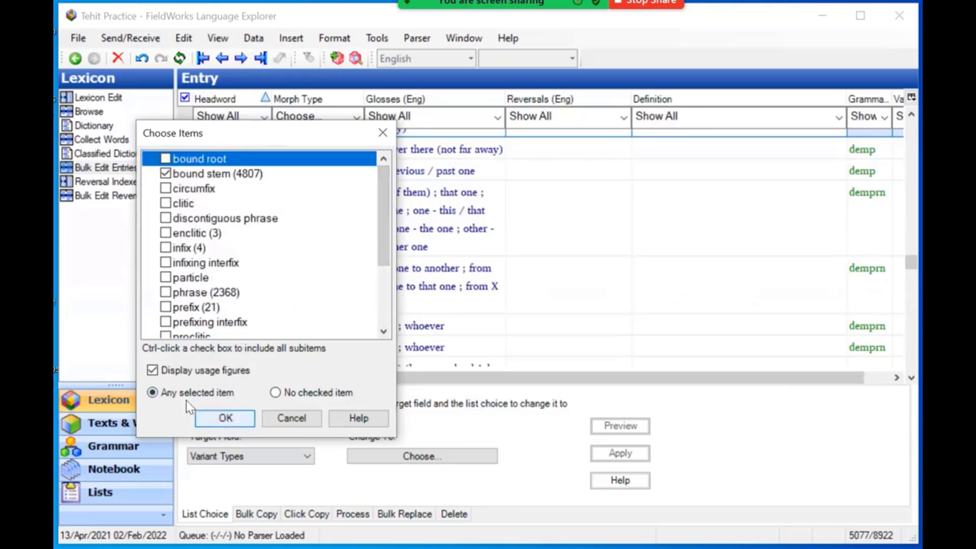
{"action": "left_click", "coordinate": [225, 420]}
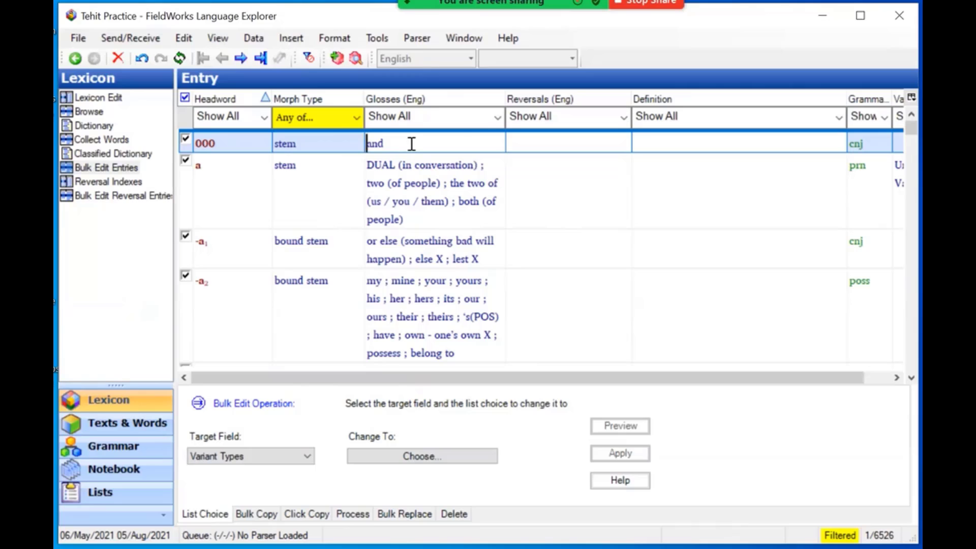
Start a custom text filter on the Glosses (Eng) column and set it to match a regular expression
{"action": "left_click", "coordinate": [497, 119]}
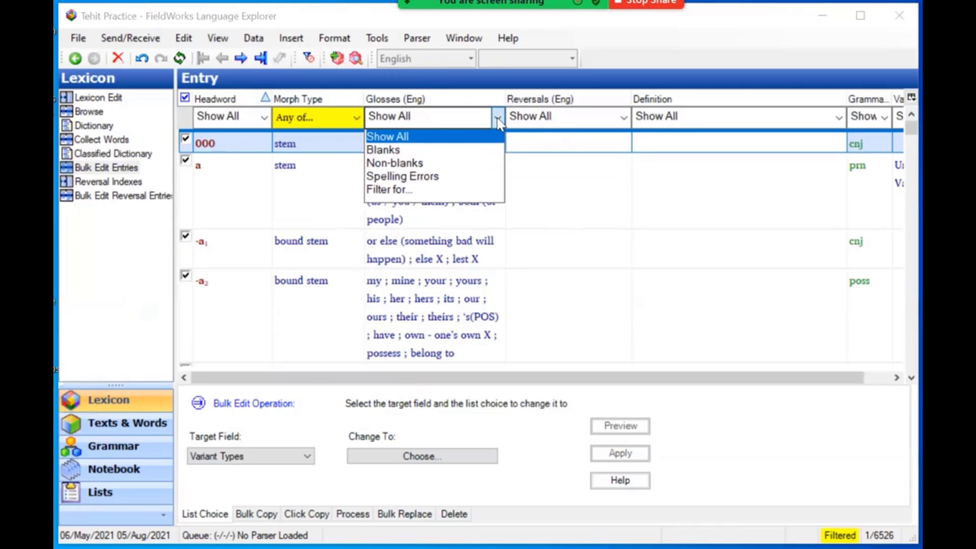
{"action": "left_click", "coordinate": [397, 189]}
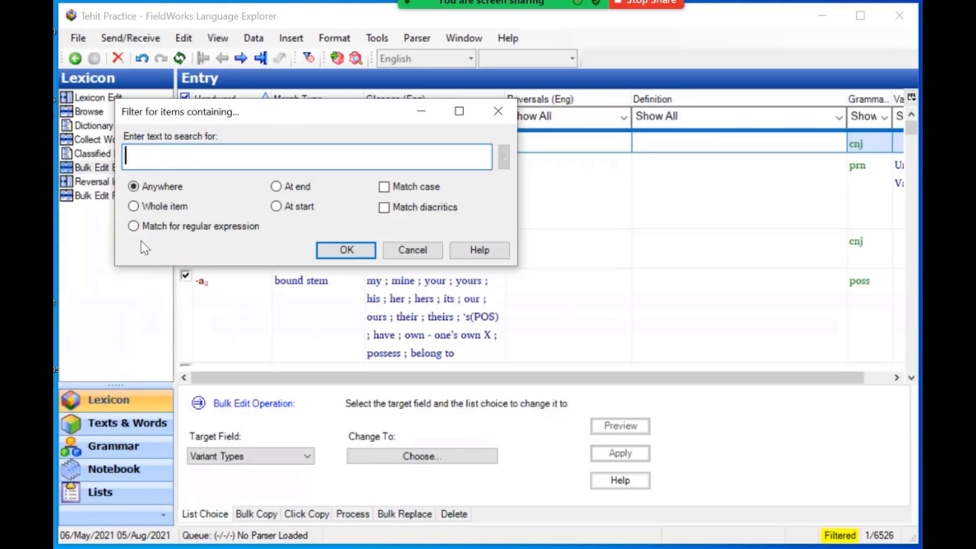
{"action": "left_click", "coordinate": [133, 225]}
Build the regular expression ^[^ ]+$ for glosses without spaces and apply it as the Glosses (Eng) filter
{"action": "left_click", "coordinate": [504, 160]}
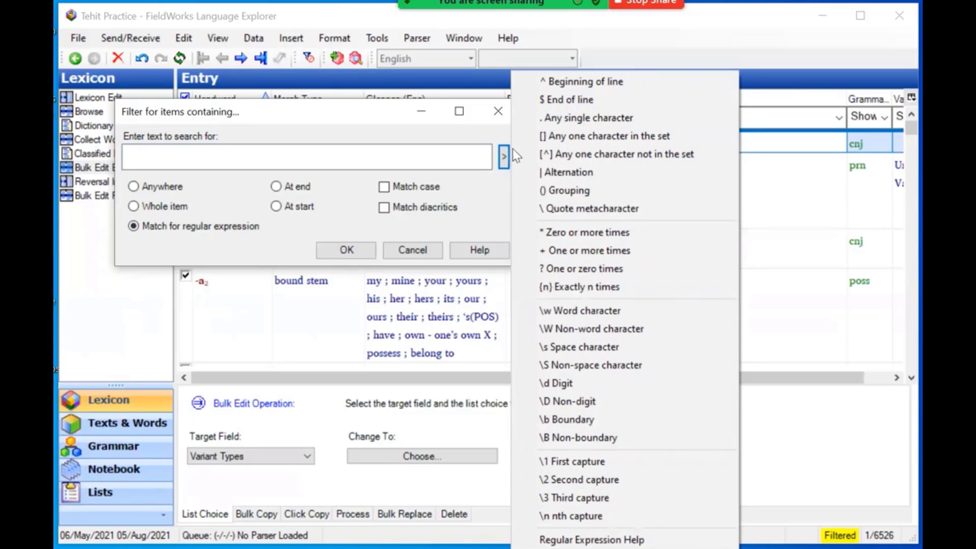
{"action": "left_click", "coordinate": [564, 82]}
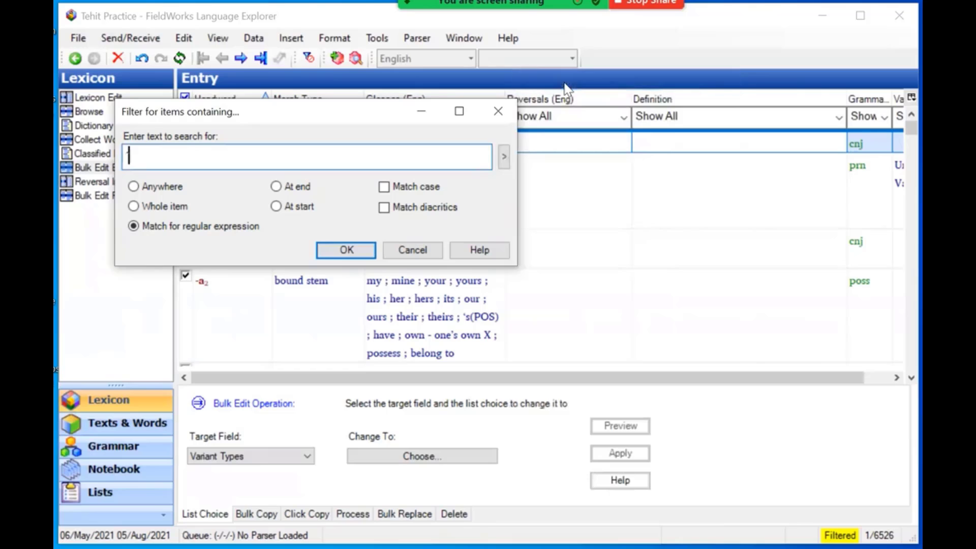
{"action": "left_click", "coordinate": [504, 157]}
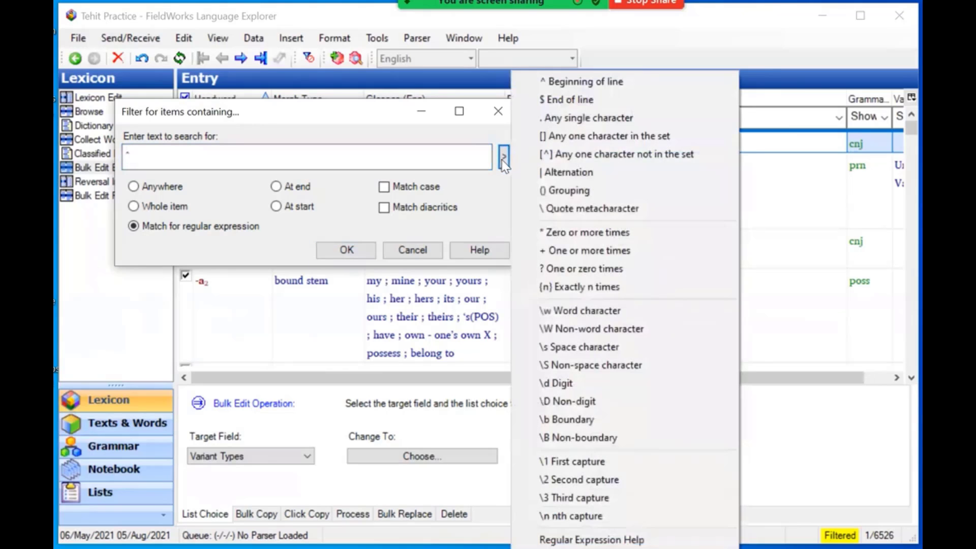
{"action": "left_click", "coordinate": [571, 156]}
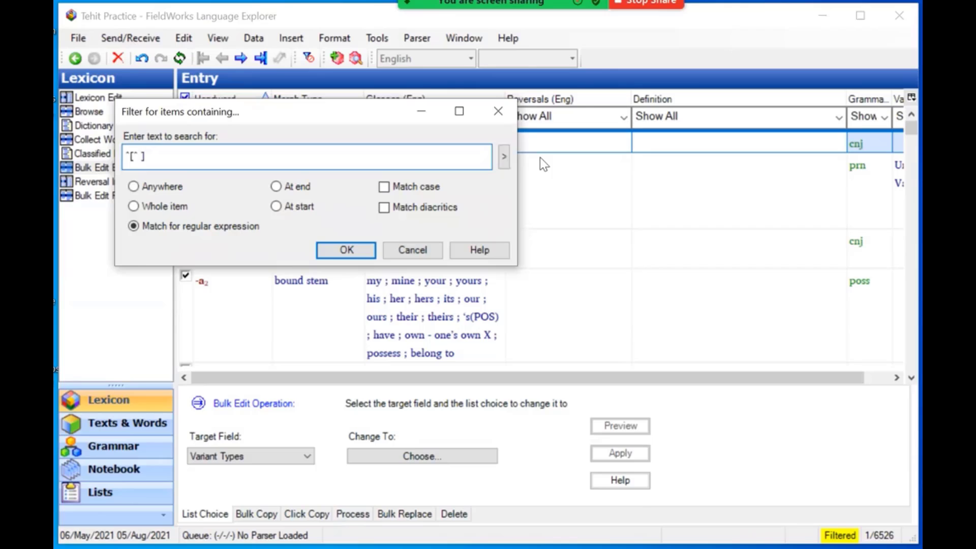
{"action": "key", "text": "Right"}
{"action": "left_click", "coordinate": [507, 157]}
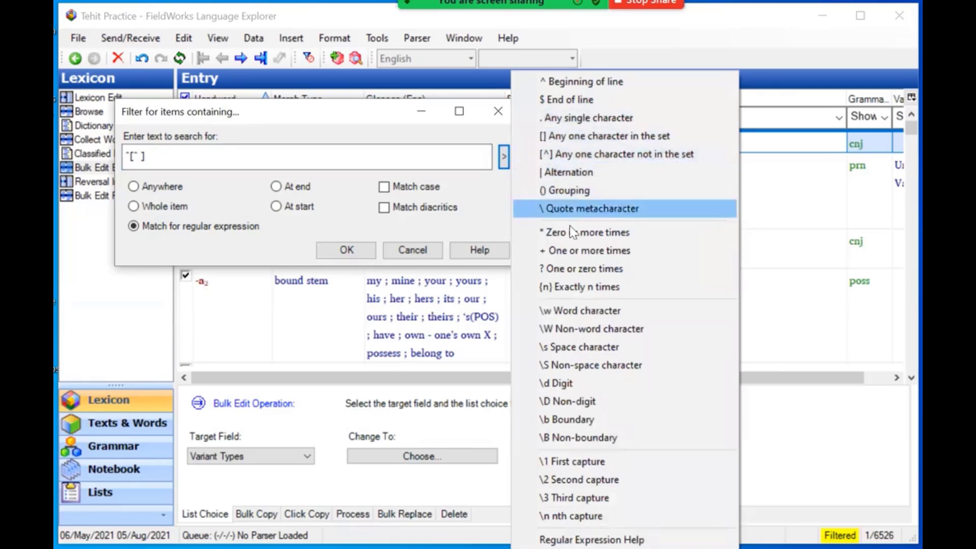
{"action": "left_click", "coordinate": [568, 253]}
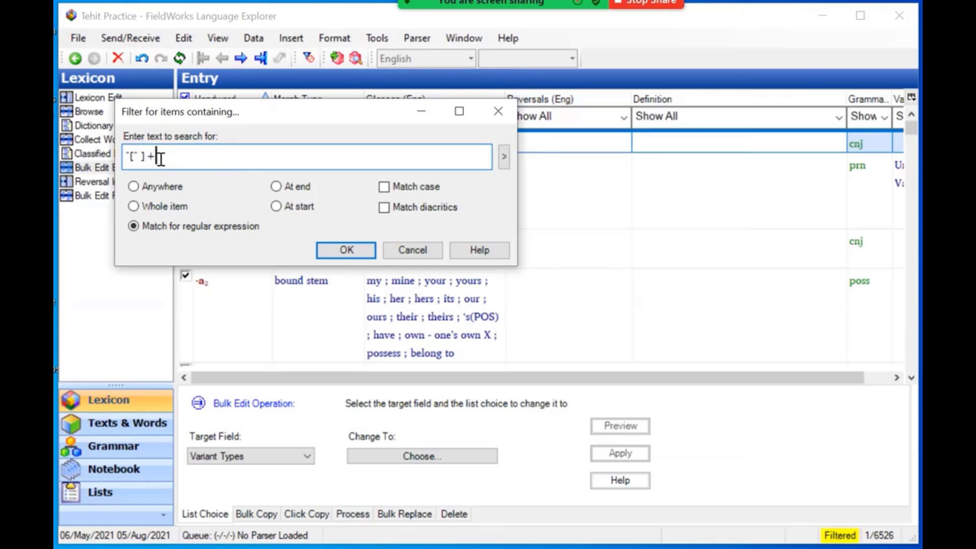
{"action": "left_click", "coordinate": [503, 163]}
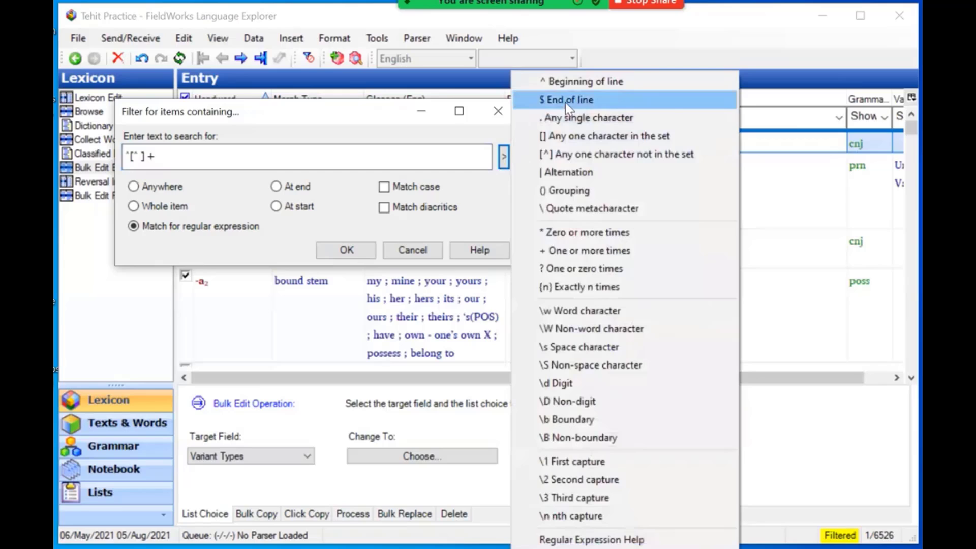
{"action": "left_click", "coordinate": [565, 100]}
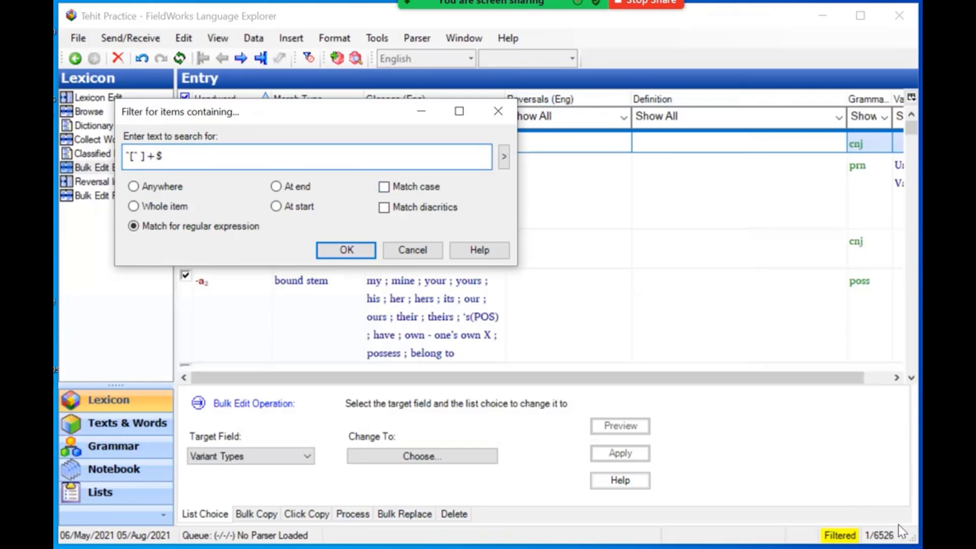
{"action": "left_click", "coordinate": [345, 249]}
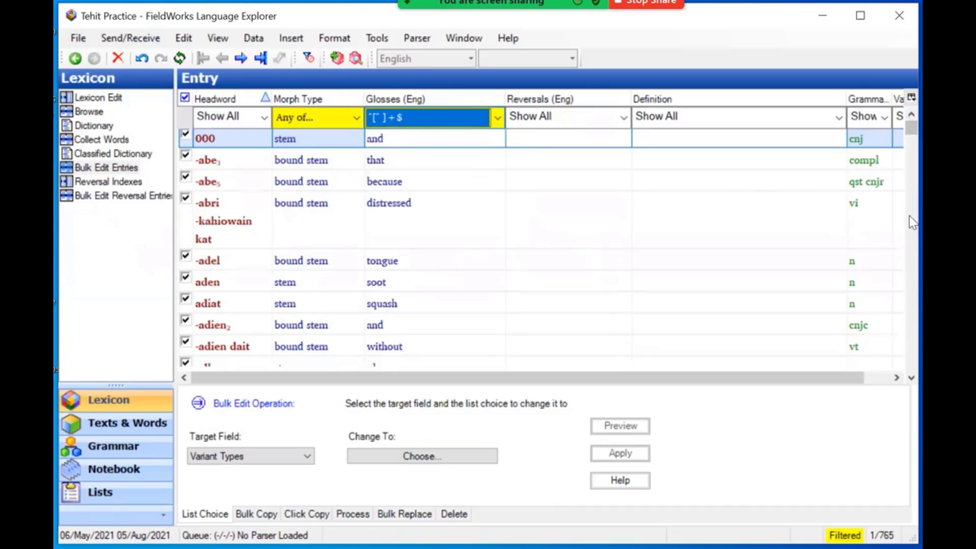
Examine the glosses of the filtered entries from the start of the list down to the entries beginning with k for unwanted characters
{"action": "scroll", "coordinate": [909, 214], "scroll_direction": "down", "scroll_amount": 4}
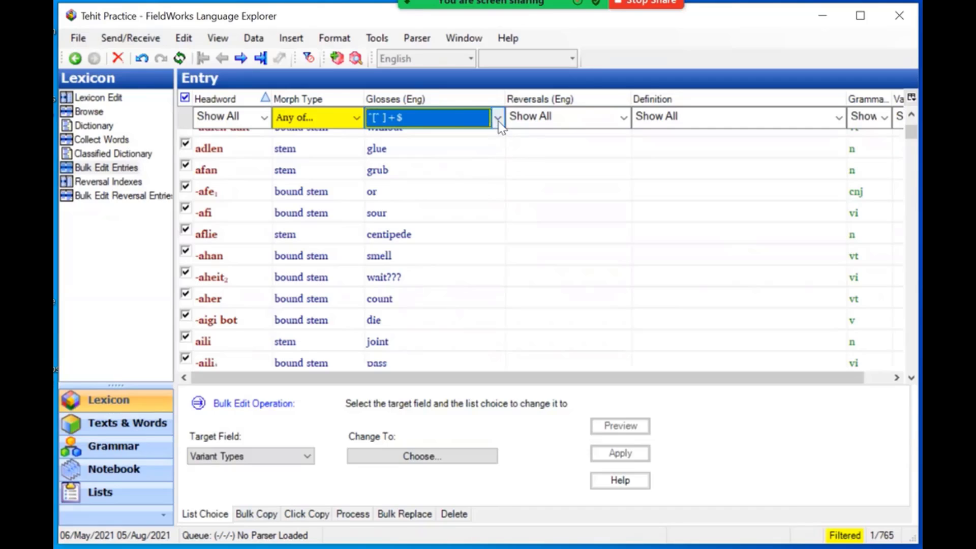
{"action": "left_click", "coordinate": [912, 314]}
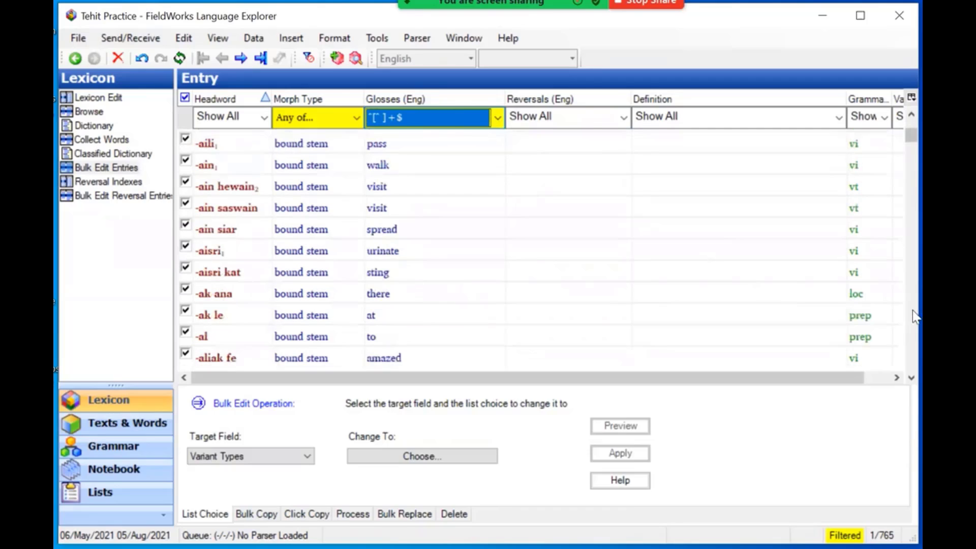
{"action": "left_click", "coordinate": [913, 316]}
{"action": "left_click", "coordinate": [913, 315]}
{"action": "left_click", "coordinate": [913, 316]}
{"action": "left_click", "coordinate": [913, 316]}
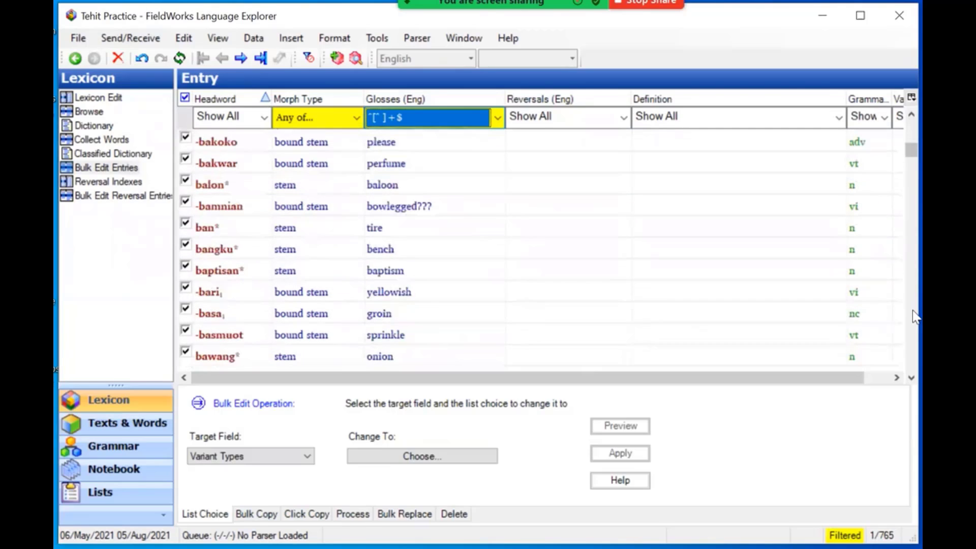
{"action": "left_click", "coordinate": [913, 315]}
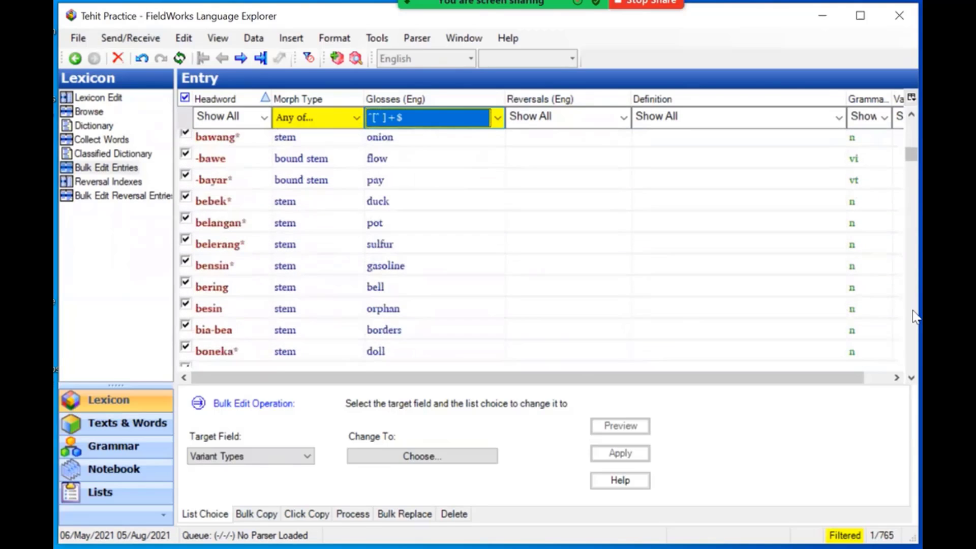
{"action": "left_click", "coordinate": [913, 316]}
{"action": "left_click", "coordinate": [913, 315]}
{"action": "left_click", "coordinate": [913, 316]}
{"action": "left_click", "coordinate": [913, 315]}
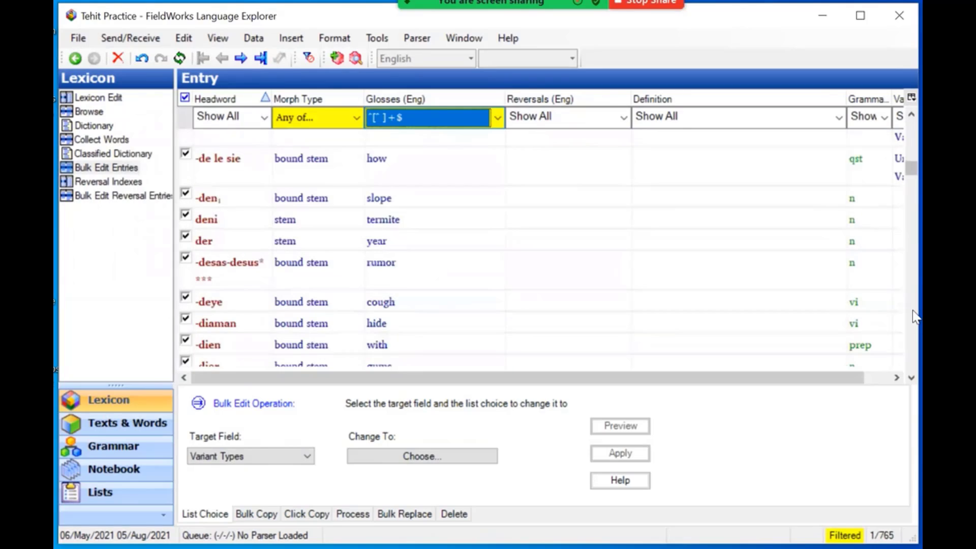
{"action": "left_click", "coordinate": [913, 315]}
{"action": "left_click", "coordinate": [913, 315]}
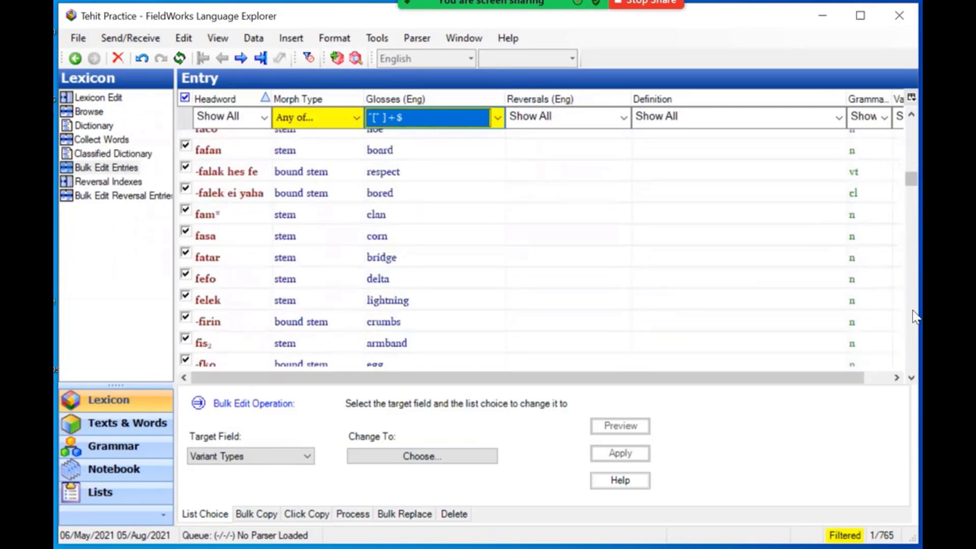
{"action": "left_click", "coordinate": [913, 316]}
{"action": "left_click", "coordinate": [913, 316]}
{"action": "left_click", "coordinate": [914, 315]}
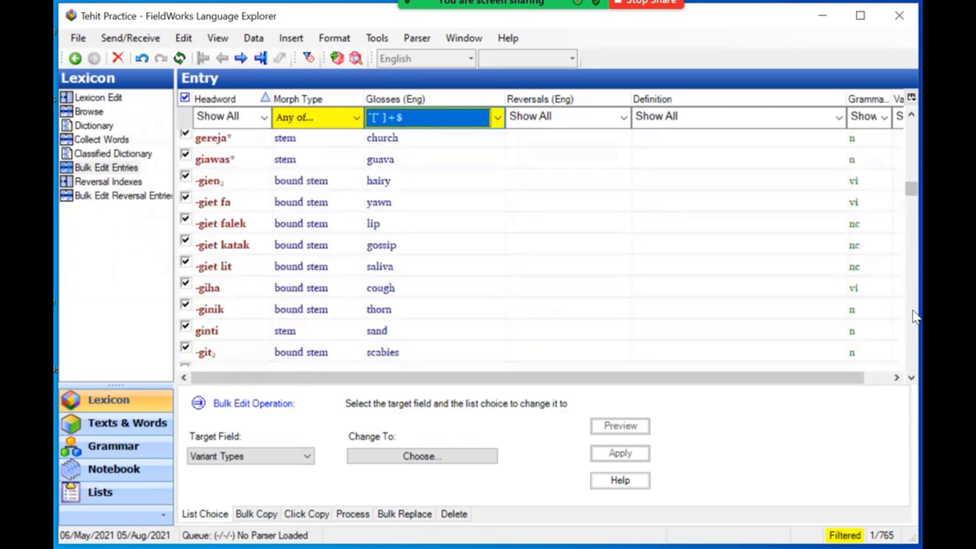
{"action": "left_click", "coordinate": [913, 316]}
{"action": "left_click", "coordinate": [913, 316]}
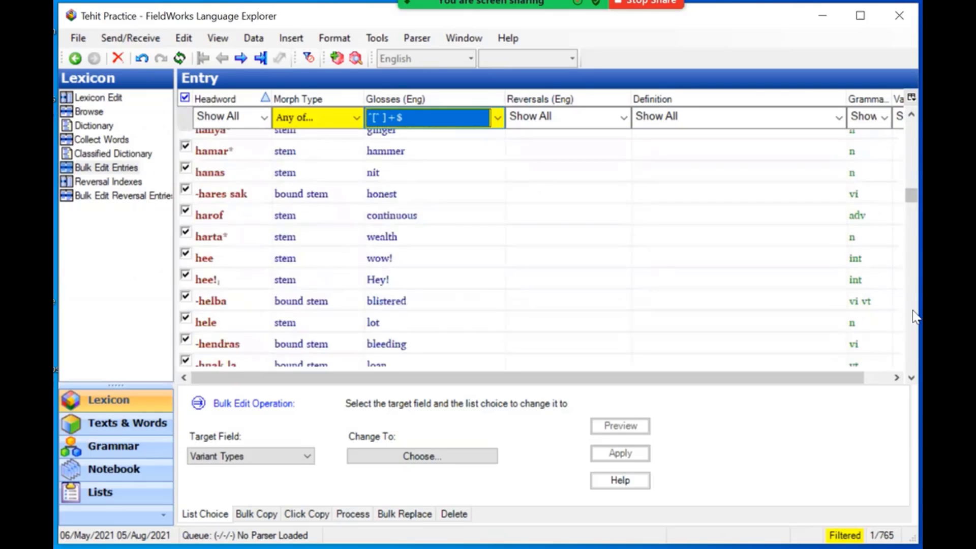
{"action": "left_click", "coordinate": [913, 315]}
{"action": "left_click", "coordinate": [914, 316]}
{"action": "left_click", "coordinate": [913, 316]}
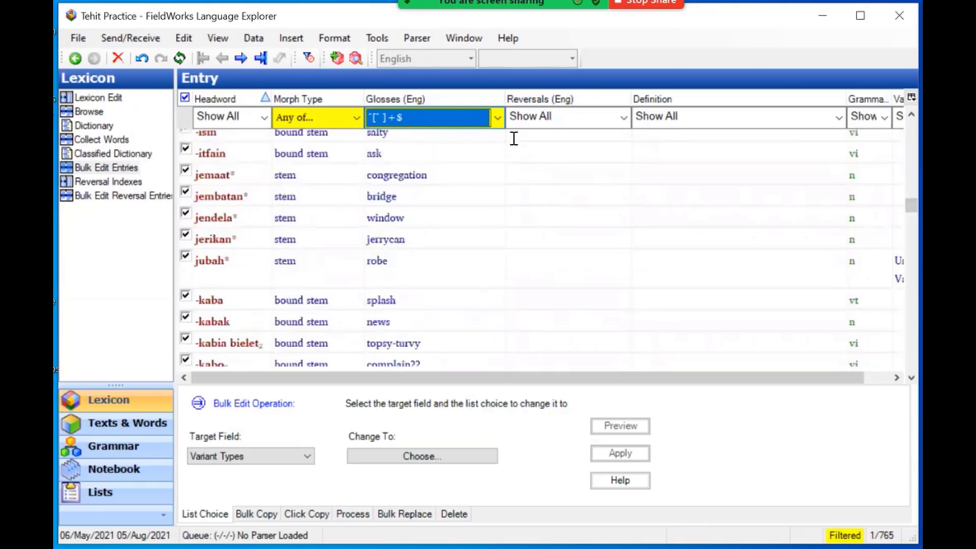
Change the Glosses (Eng) filter expression to ^[^ %\?]+$ so it also excludes percent signs and question marks
{"action": "left_click", "coordinate": [497, 118]}
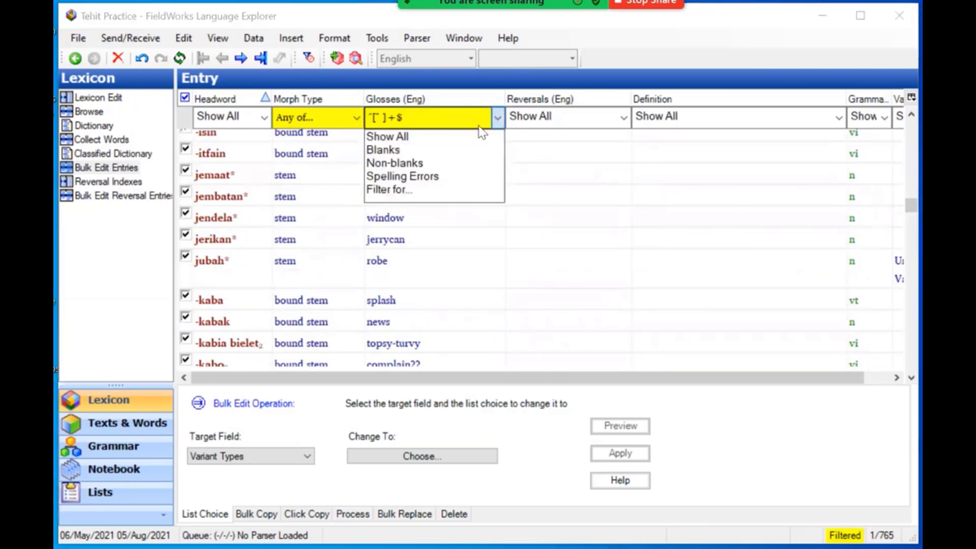
{"action": "left_click", "coordinate": [400, 190]}
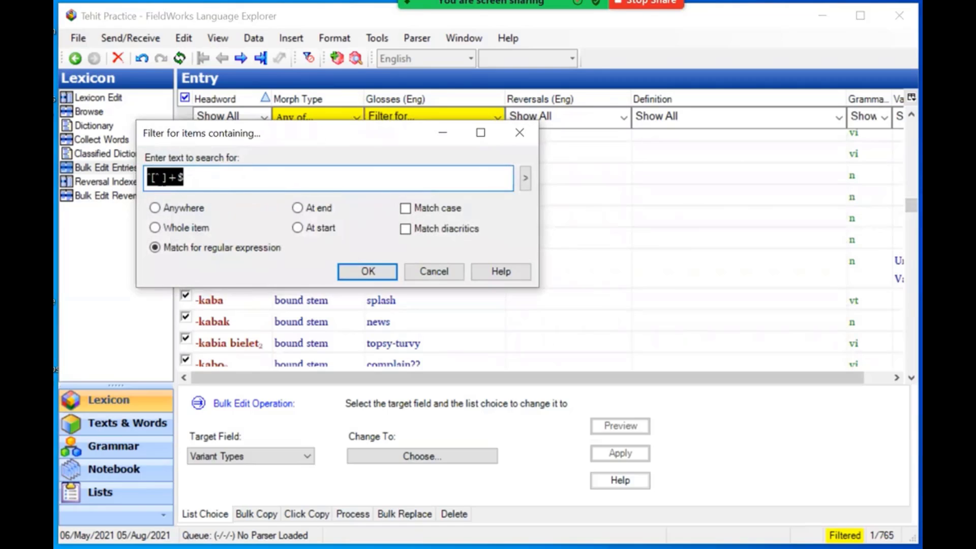
{"action": "left_click", "coordinate": [163, 177]}
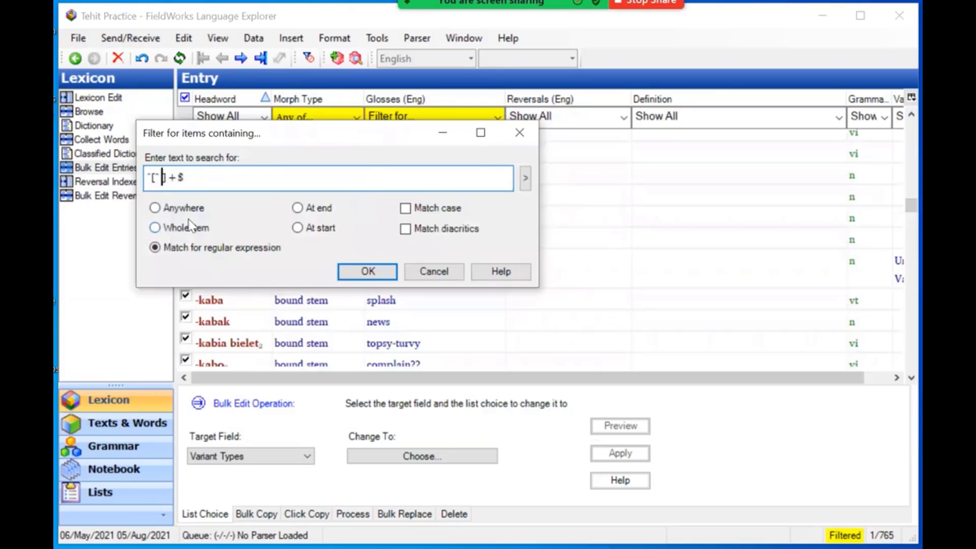
{"action": "type", "text": "%"}
{"action": "type", "text": "\\?"}
{"action": "left_click", "coordinate": [368, 271]}
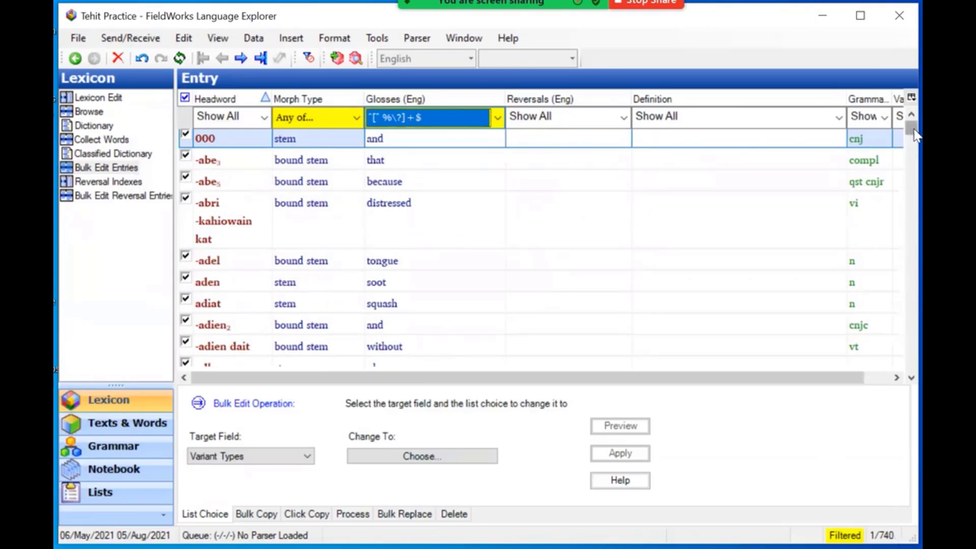
Check the end of the filtered list, go to its last entry, and return to the first entry
{"action": "left_click_drag", "start_coordinate": [913, 133], "coordinate": [911, 363]}
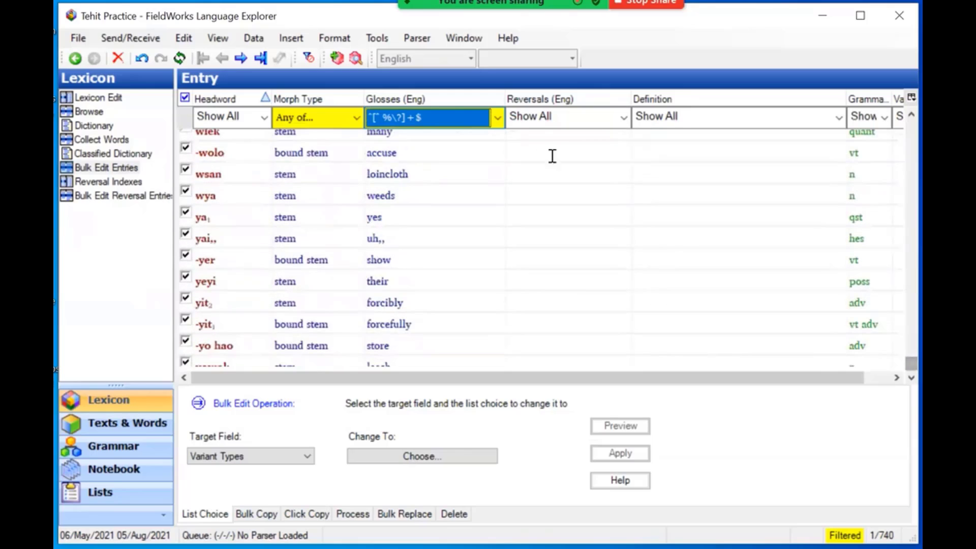
{"action": "left_click", "coordinate": [259, 58]}
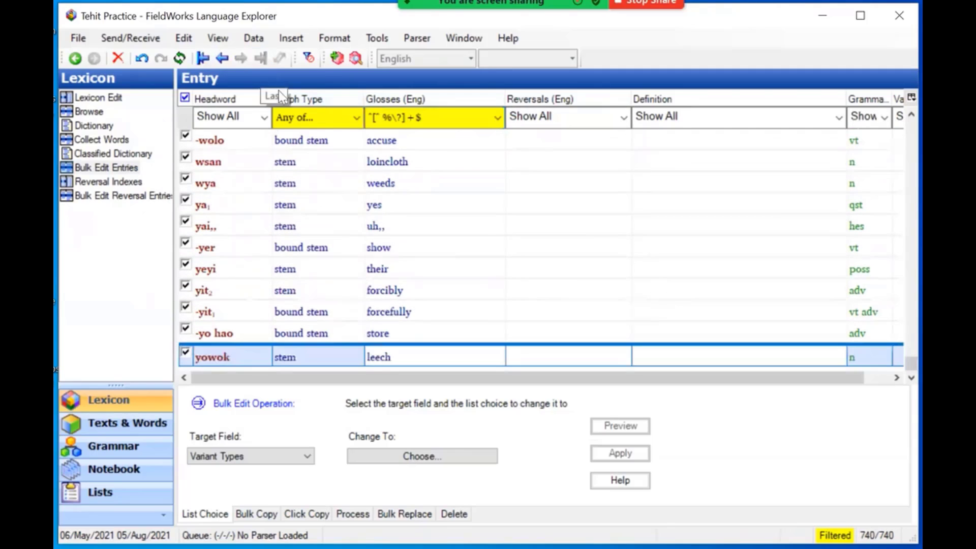
{"action": "left_click", "coordinate": [203, 59]}
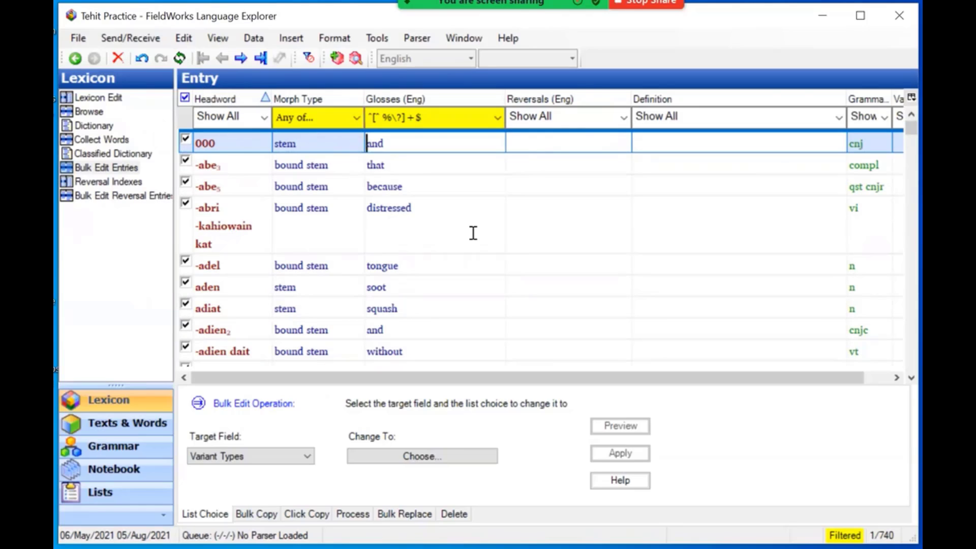
Select all filtered entries and set up a bulk copy from Glosses (Eng) to Reversals (Eng)
{"action": "left_click", "coordinate": [187, 114]}
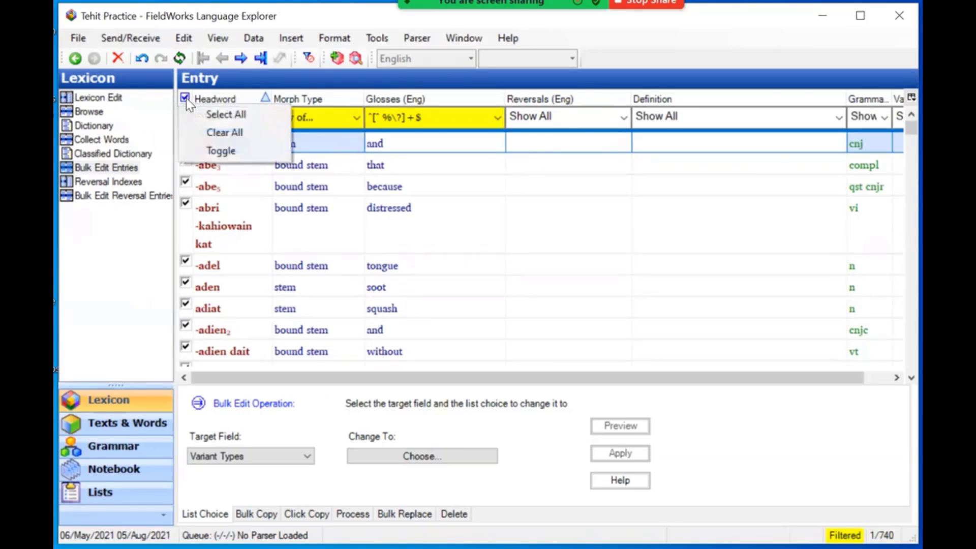
{"action": "left_click", "coordinate": [206, 115]}
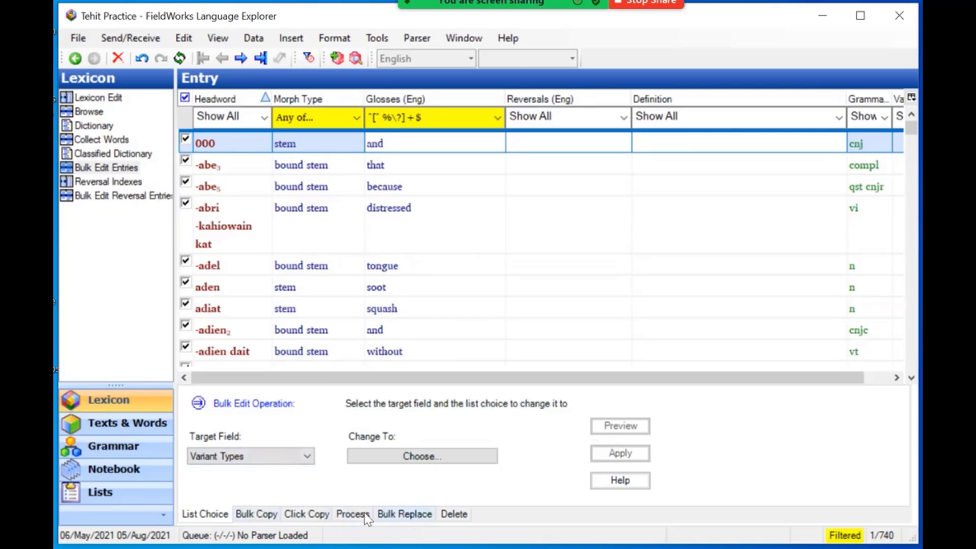
{"action": "left_click", "coordinate": [256, 514]}
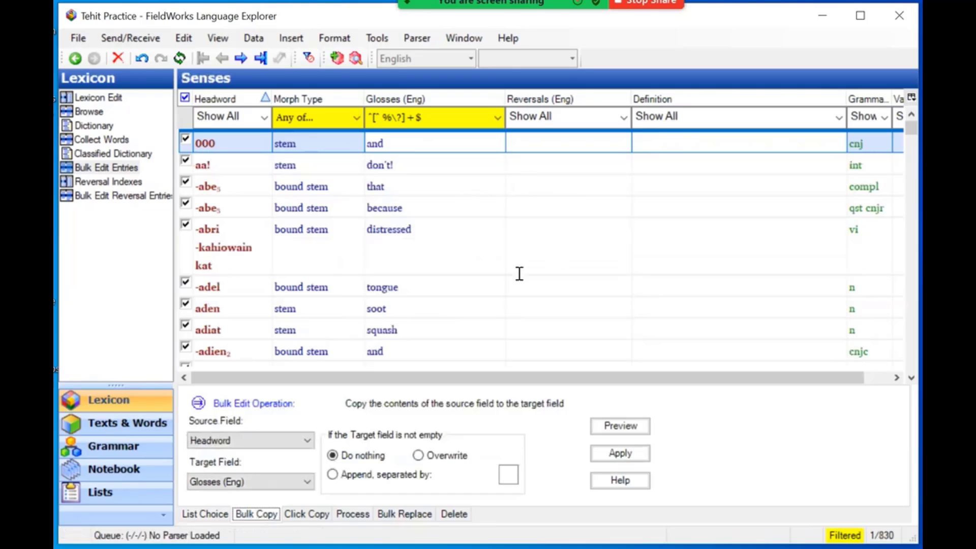
{"action": "left_click", "coordinate": [303, 441]}
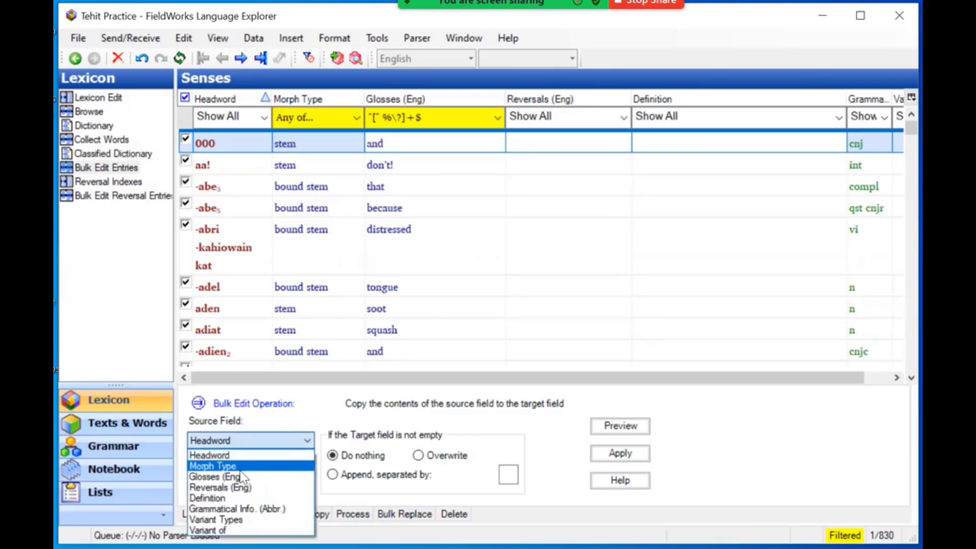
{"action": "left_click", "coordinate": [241, 476]}
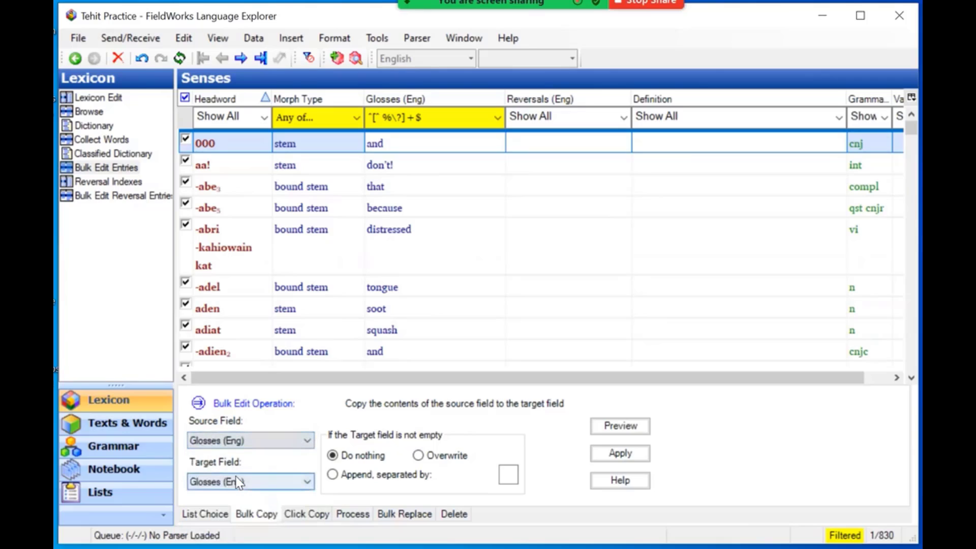
{"action": "left_click", "coordinate": [307, 482]}
{"action": "left_click", "coordinate": [236, 505]}
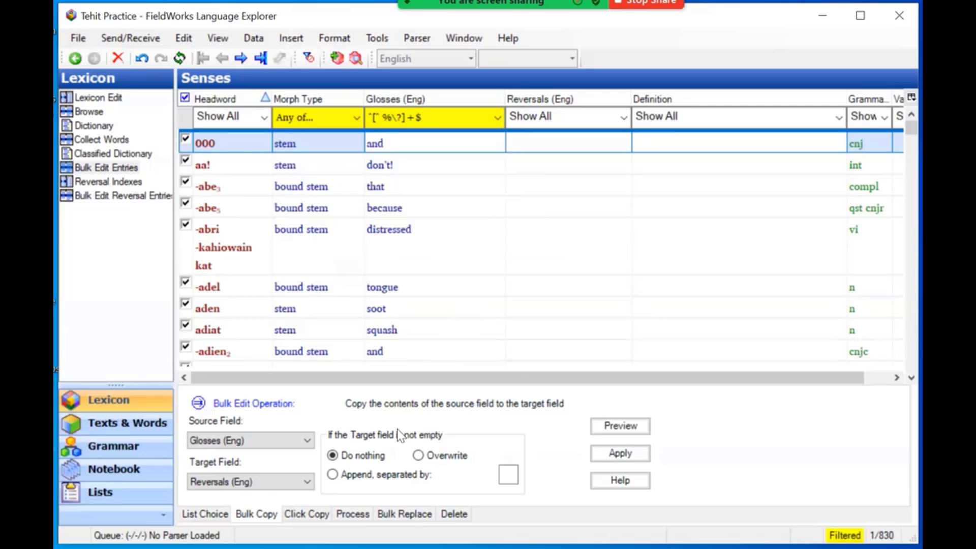
Preview the gloss-to-reversal copy through the end of the list, apply it, and clear all column filters
{"action": "left_click", "coordinate": [616, 428]}
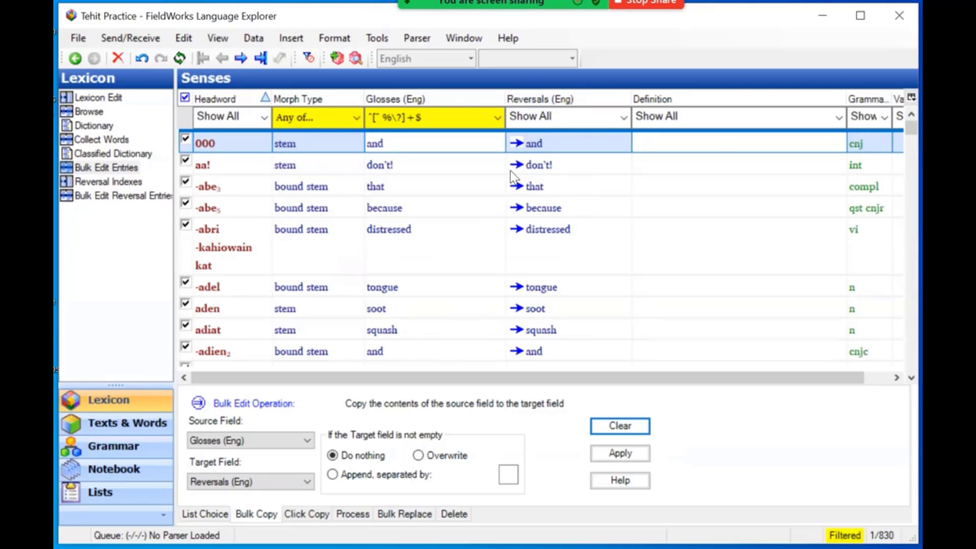
{"action": "left_click", "coordinate": [911, 154]}
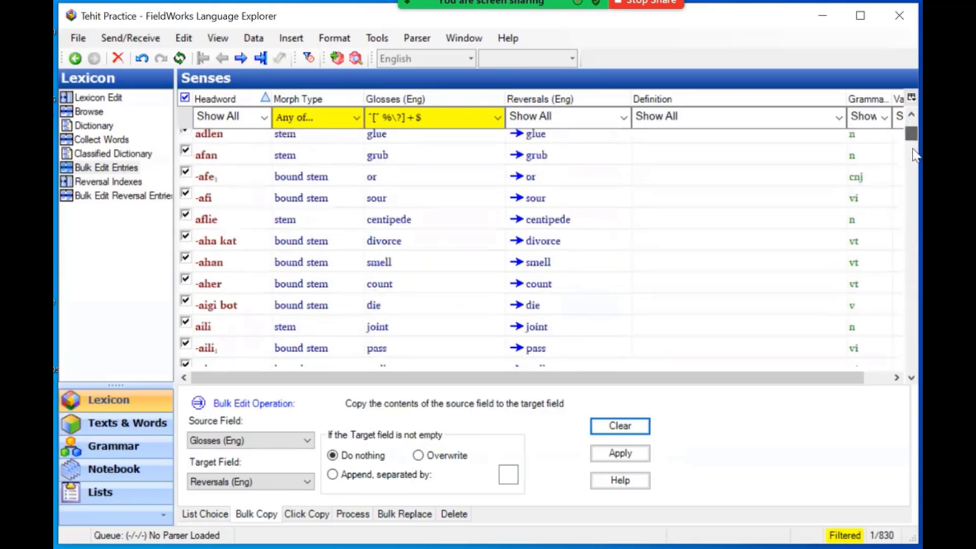
{"action": "left_click_drag", "start_coordinate": [913, 149], "coordinate": [913, 374]}
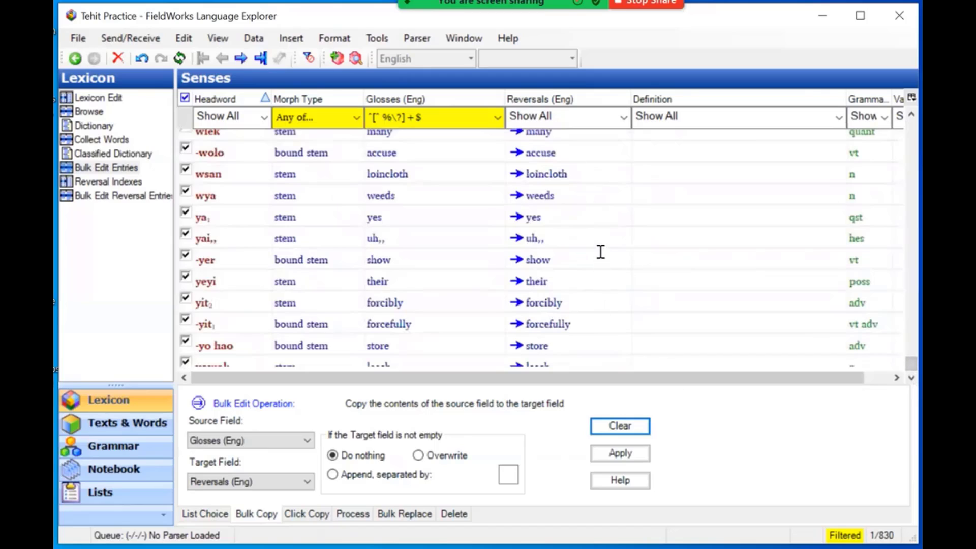
{"action": "left_click", "coordinate": [617, 452]}
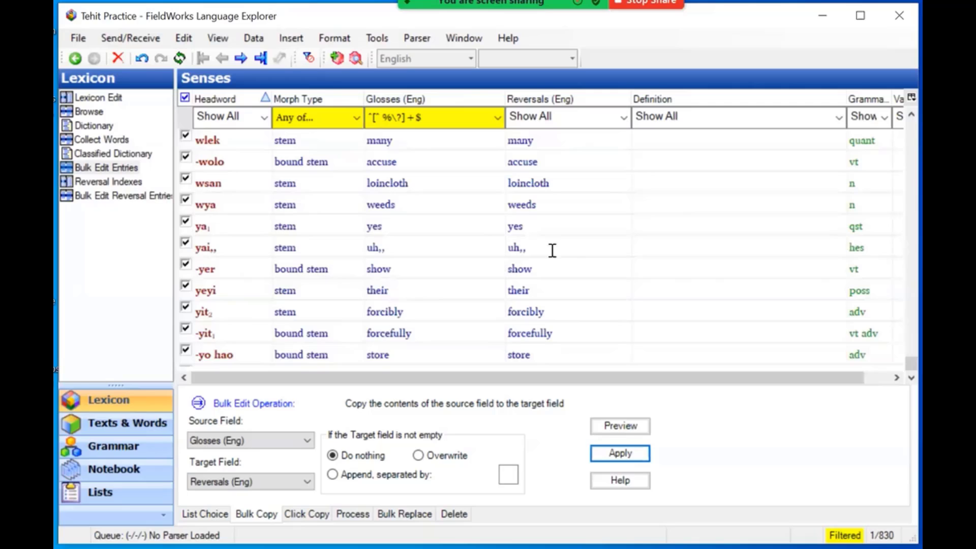
{"action": "left_click", "coordinate": [308, 60]}
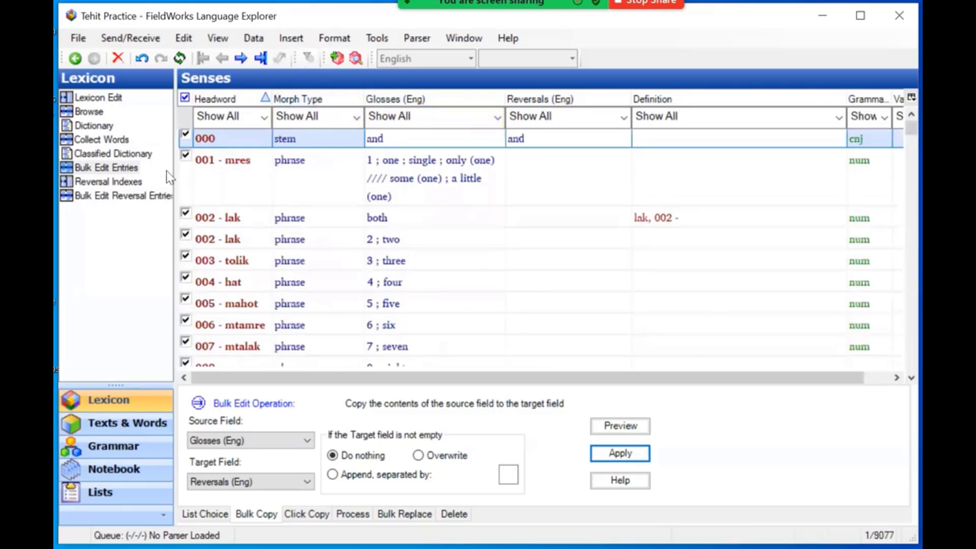
Open the reversal indexes and examine the English reversal entries from P back up to H
{"action": "left_click", "coordinate": [91, 185]}
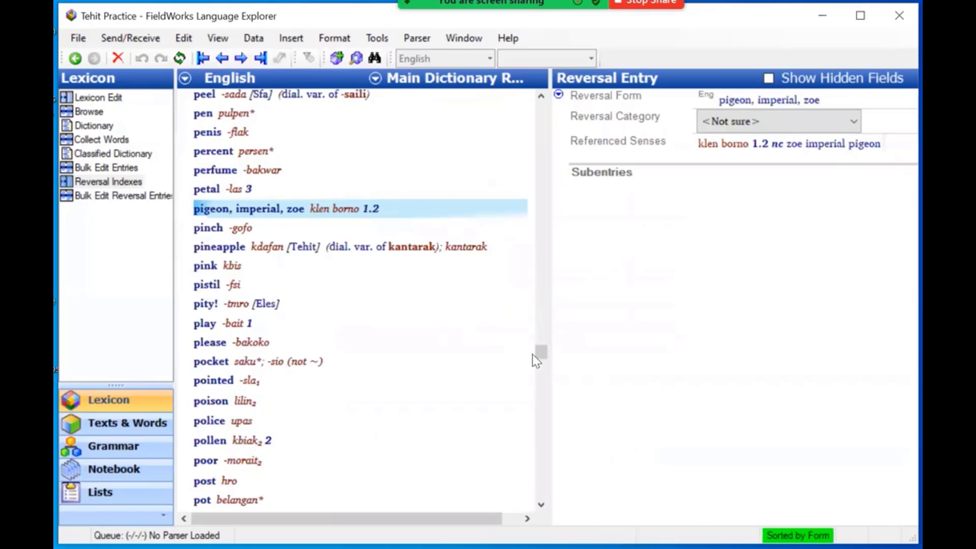
{"action": "left_click_drag", "start_coordinate": [542, 352], "coordinate": [545, 291]}
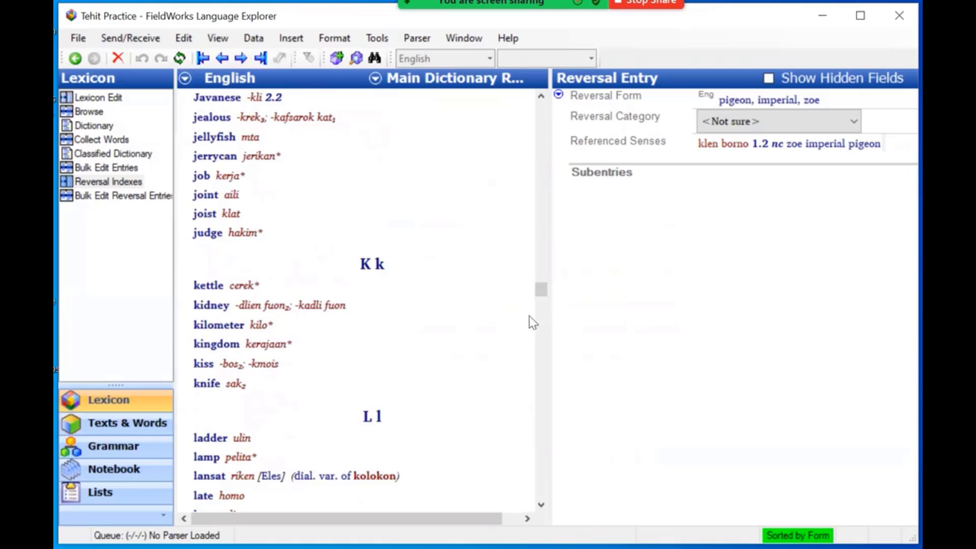
{"action": "left_click_drag", "start_coordinate": [543, 296], "coordinate": [542, 279]}
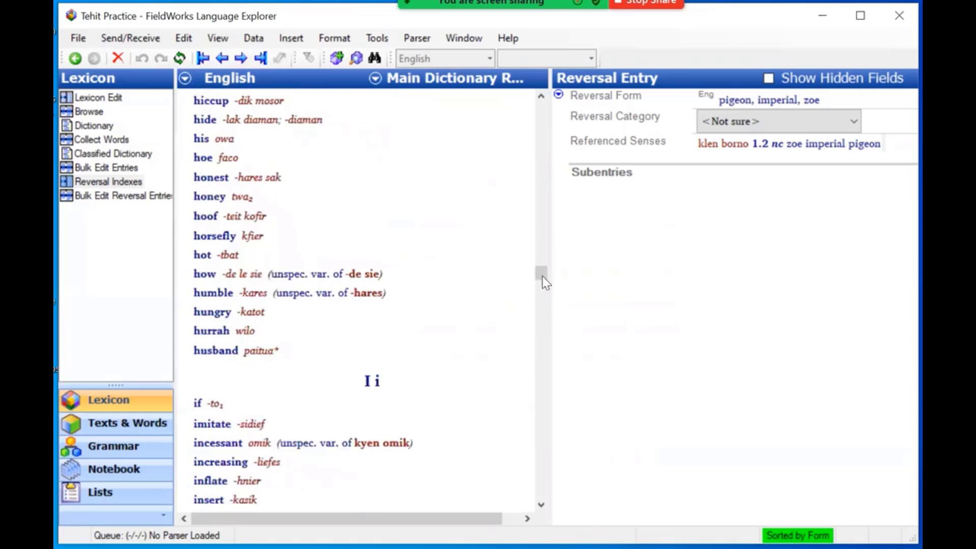